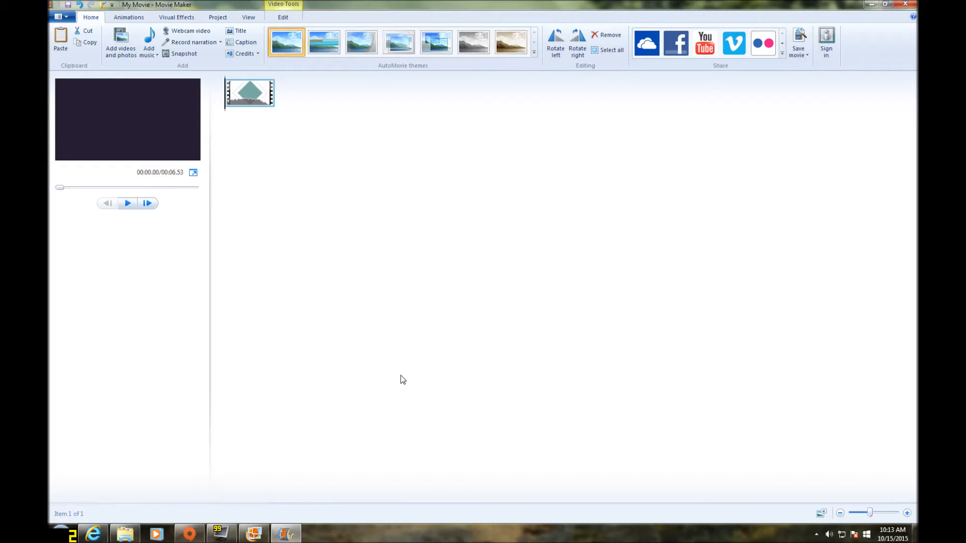
Switch to Photo Gallery and send the selected September 2015 diamond intro clip to the movie project
{"action": "left_click", "coordinate": [254, 534]}
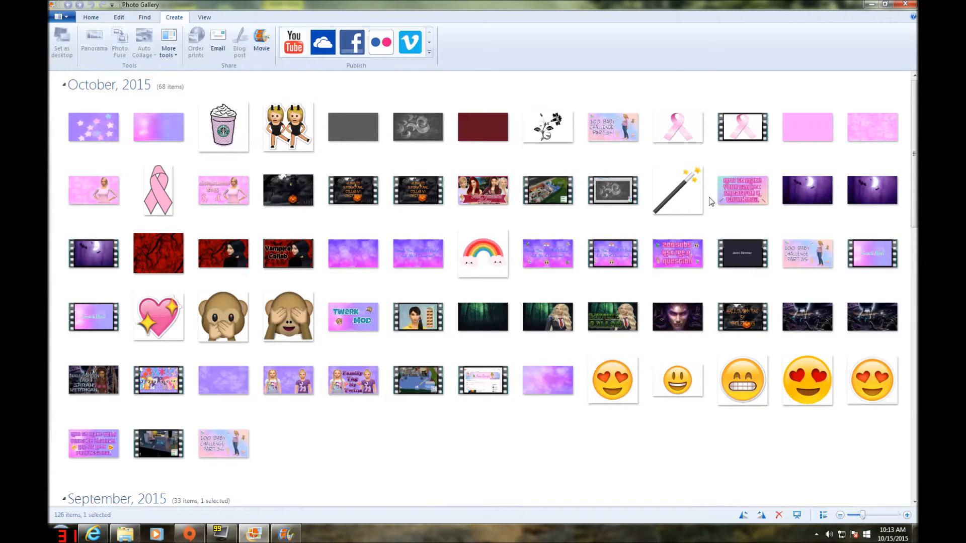
{"action": "scroll", "coordinate": [316, 361], "scroll_direction": "down", "scroll_amount": 5}
{"action": "scroll", "coordinate": [450, 188], "scroll_direction": "up", "scroll_amount": 1}
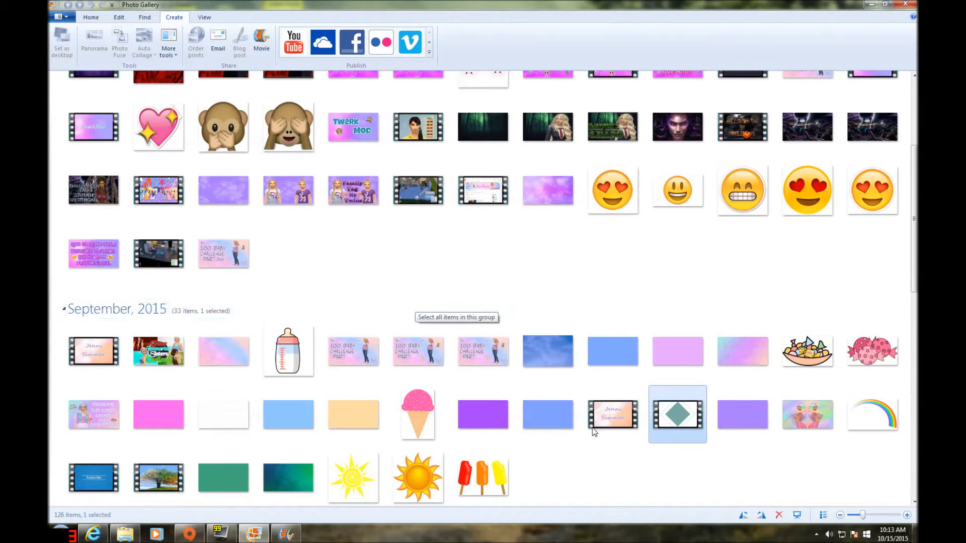
{"action": "mouse_move", "coordinate": [661, 408]}
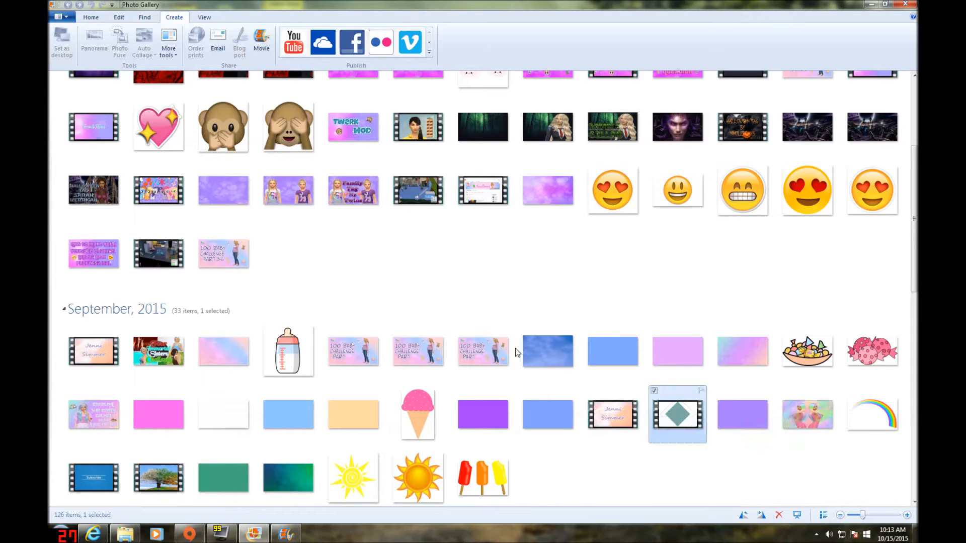
{"action": "scroll", "coordinate": [264, 53], "scroll_direction": "up", "scroll_amount": 3}
{"action": "left_click", "coordinate": [262, 45]}
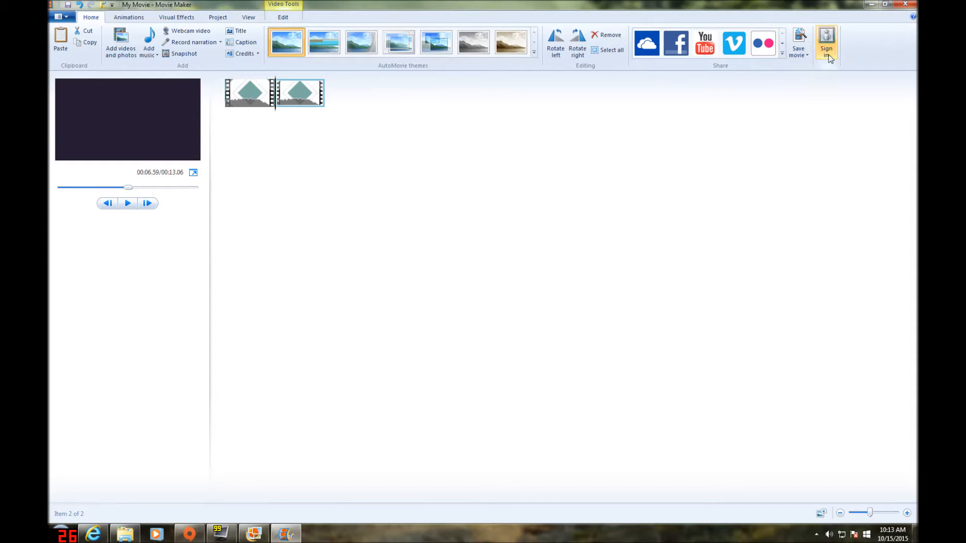
Remove the duplicate second diamond intro clip from the storyboard
{"action": "right_click", "coordinate": [301, 94]}
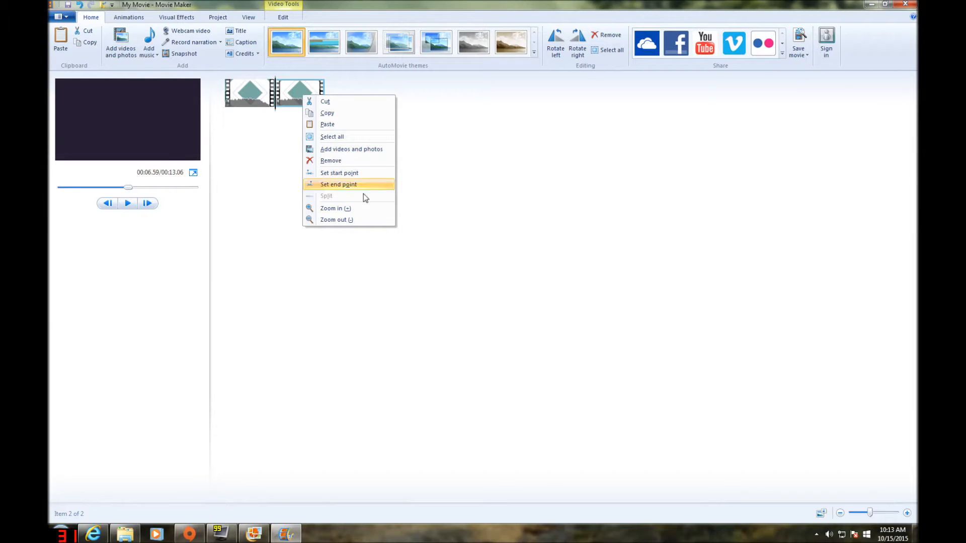
{"action": "left_click", "coordinate": [320, 161]}
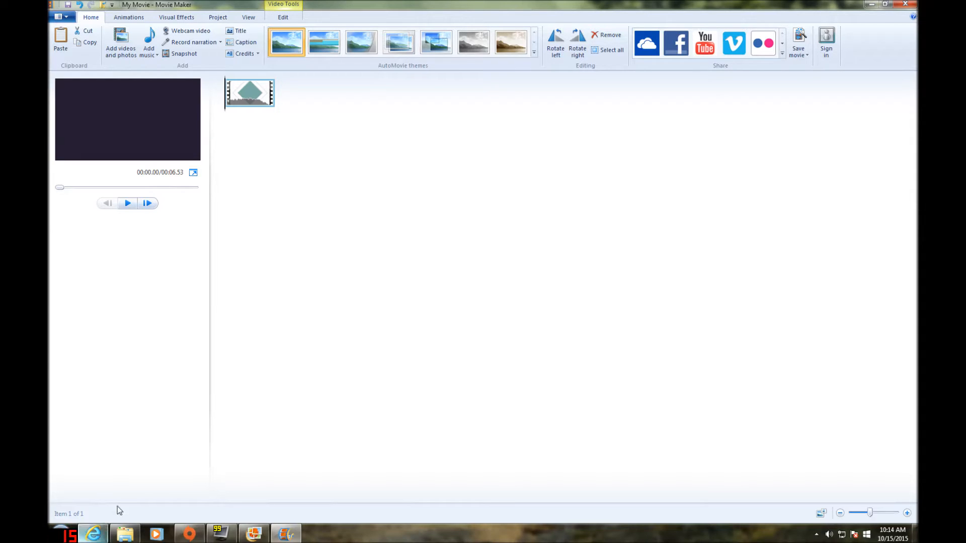
Add the five TS4 2015-10-15 recordings from the Fraps Movies folder to the storyboard after the intro clip
{"action": "left_click", "coordinate": [128, 535]}
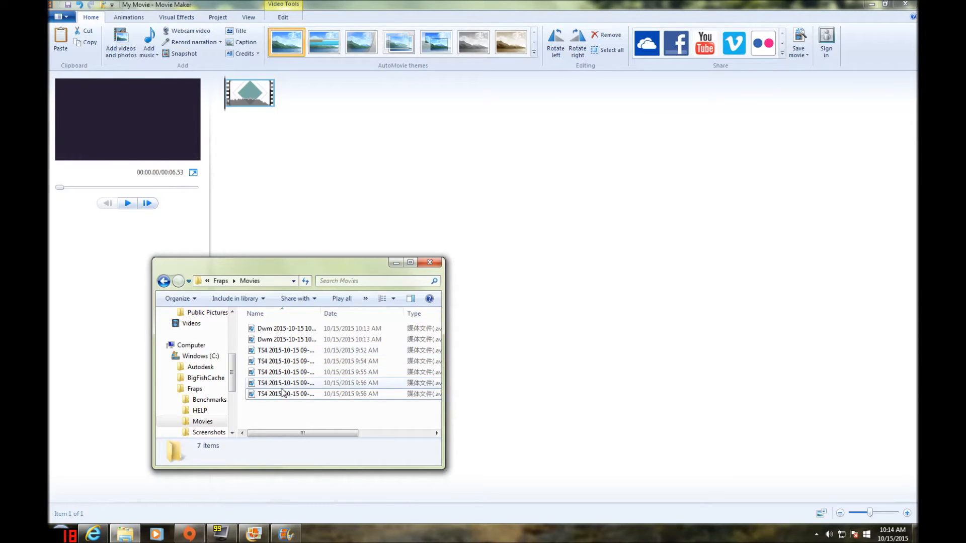
{"action": "left_click", "coordinate": [281, 350]}
{"action": "left_click", "coordinate": [272, 382], "text": "shift"}
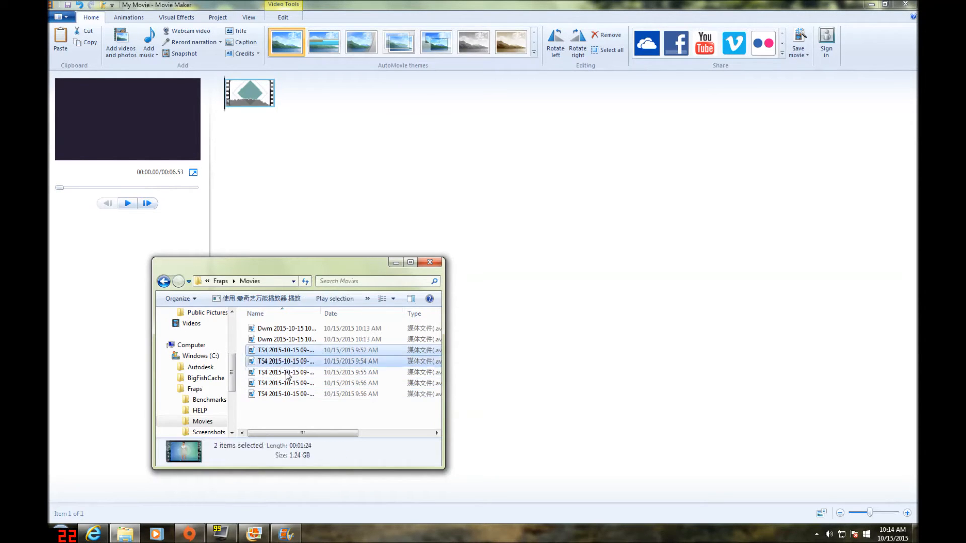
{"action": "left_click", "coordinate": [273, 395], "text": "shift"}
{"action": "left_click_drag", "start_coordinate": [274, 350], "coordinate": [280, 102]}
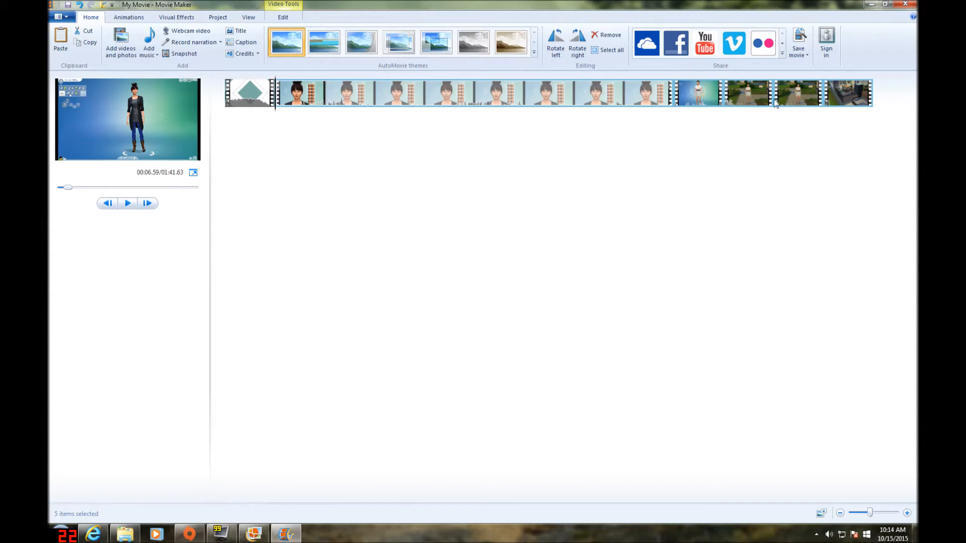
Reorder the storyboard so the two garden clips and the room interior clip come directly after the intro
{"action": "left_click_drag", "start_coordinate": [784, 108], "coordinate": [232, 93]}
{"action": "left_click_drag", "start_coordinate": [801, 91], "coordinate": [276, 108]}
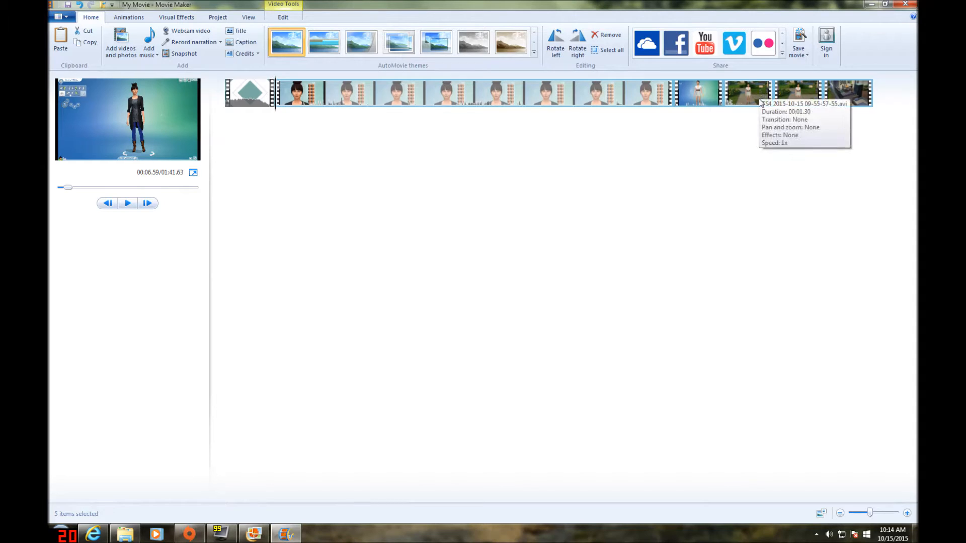
{"action": "left_click_drag", "start_coordinate": [760, 103], "coordinate": [281, 108]}
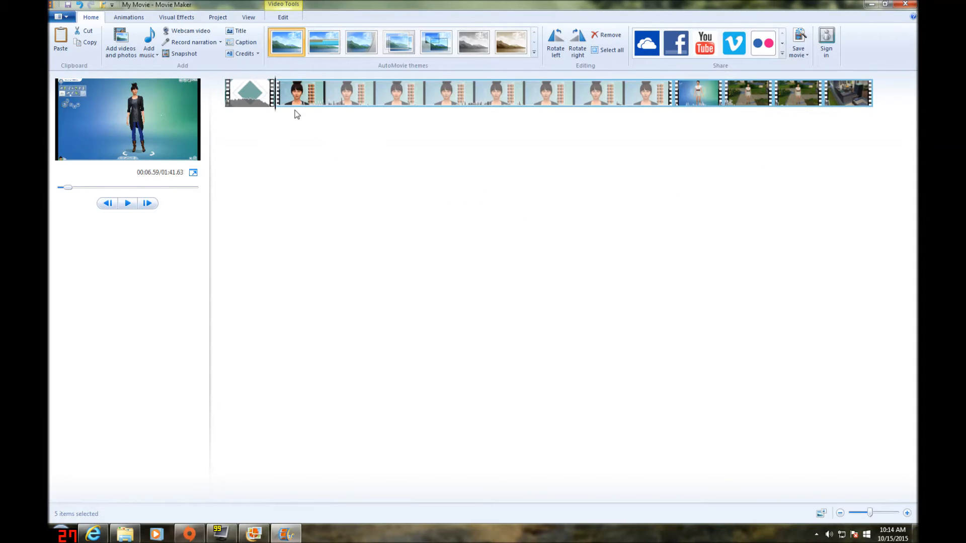
{"action": "left_click_drag", "start_coordinate": [751, 99], "coordinate": [272, 91]}
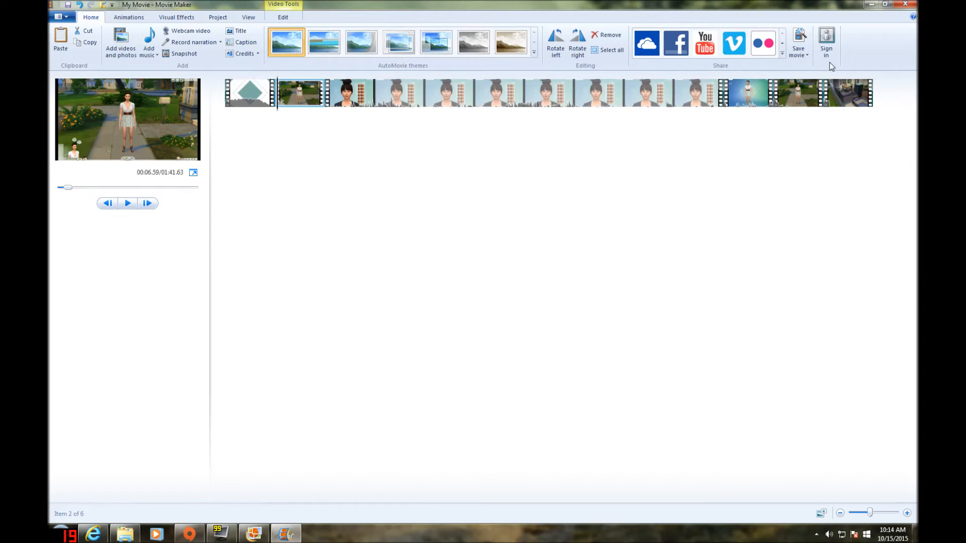
{"action": "left_click_drag", "start_coordinate": [796, 104], "coordinate": [329, 93]}
{"action": "left_click_drag", "start_coordinate": [849, 94], "coordinate": [377, 104]}
Turn the video volume of the first garden clip down to the minimum
{"action": "left_click", "coordinate": [309, 103]}
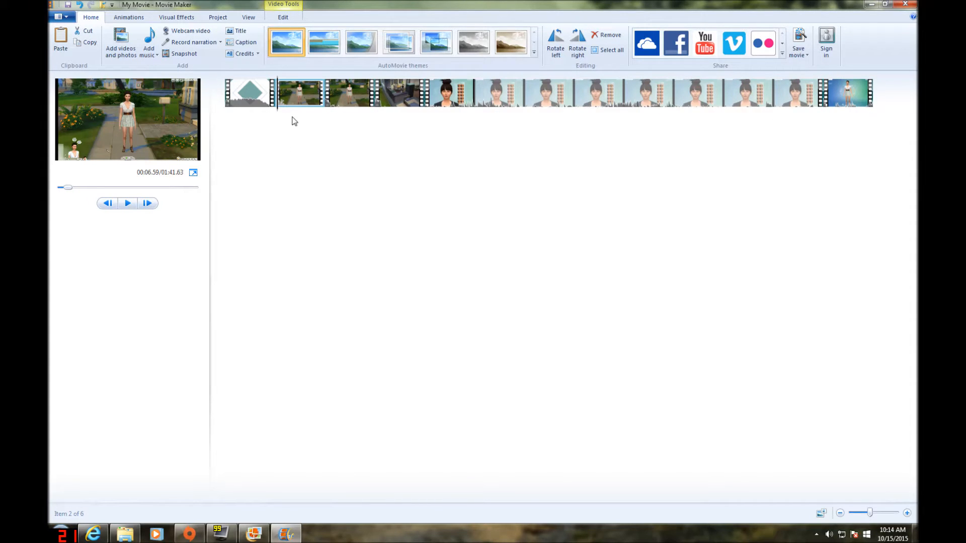
{"action": "left_click_drag", "start_coordinate": [278, 114], "coordinate": [299, 114]}
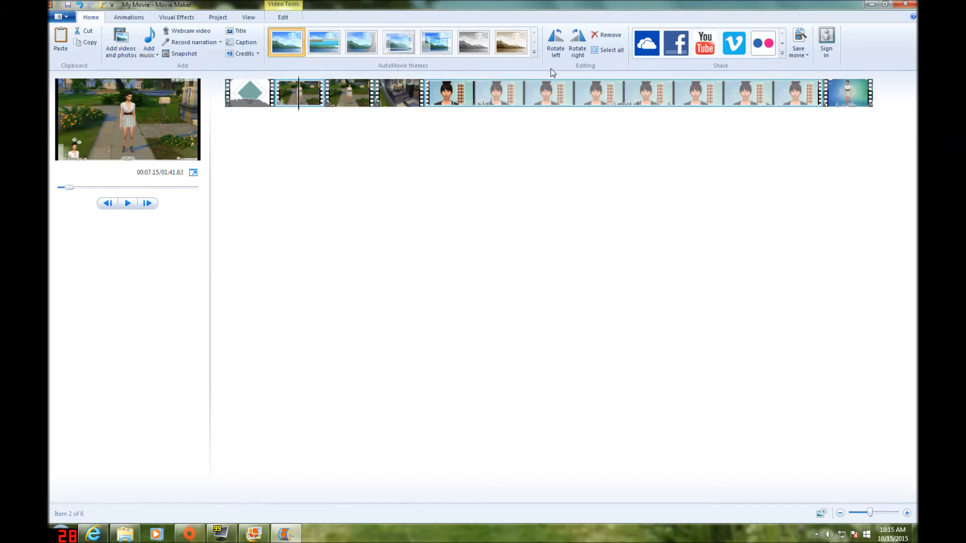
{"action": "left_click", "coordinate": [286, 111]}
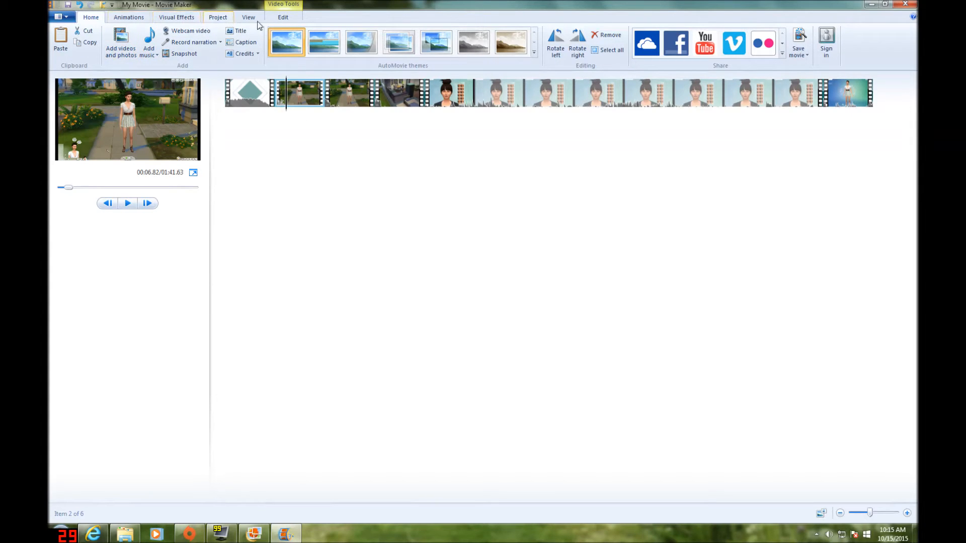
{"action": "left_click", "coordinate": [277, 19]}
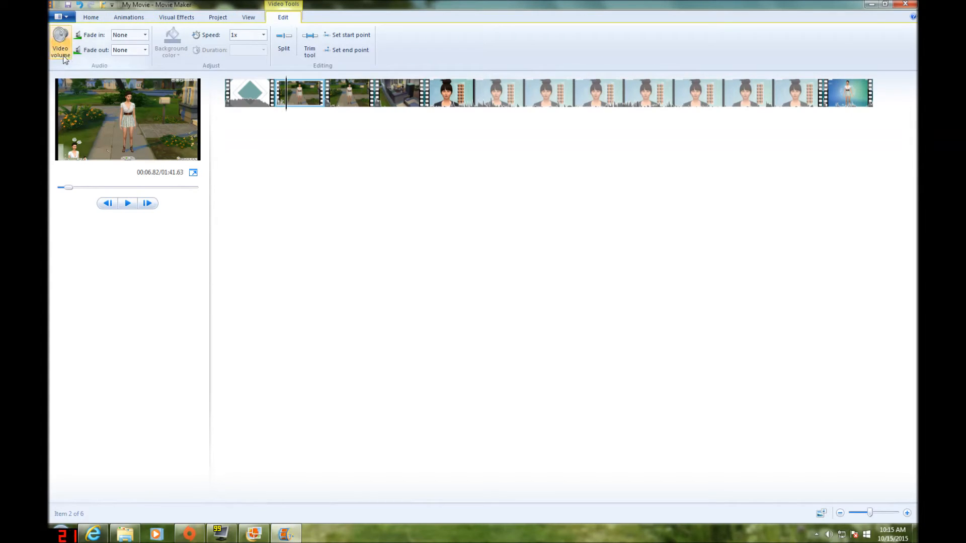
{"action": "left_click", "coordinate": [61, 45]}
{"action": "left_click", "coordinate": [66, 69]}
{"action": "left_click", "coordinate": [288, 115]}
Turn the video volume of the second garden clip and the room interior clip down to the minimum
{"action": "left_click", "coordinate": [341, 101]}
{"action": "left_click", "coordinate": [60, 42]}
{"action": "left_click", "coordinate": [53, 71]}
{"action": "left_click", "coordinate": [339, 108]}
{"action": "left_click", "coordinate": [400, 103]}
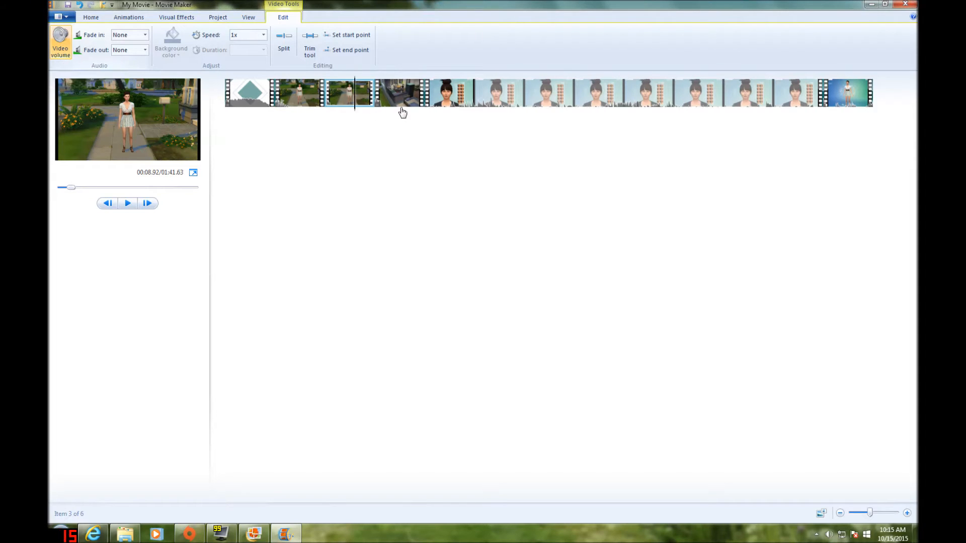
{"action": "left_click", "coordinate": [64, 56]}
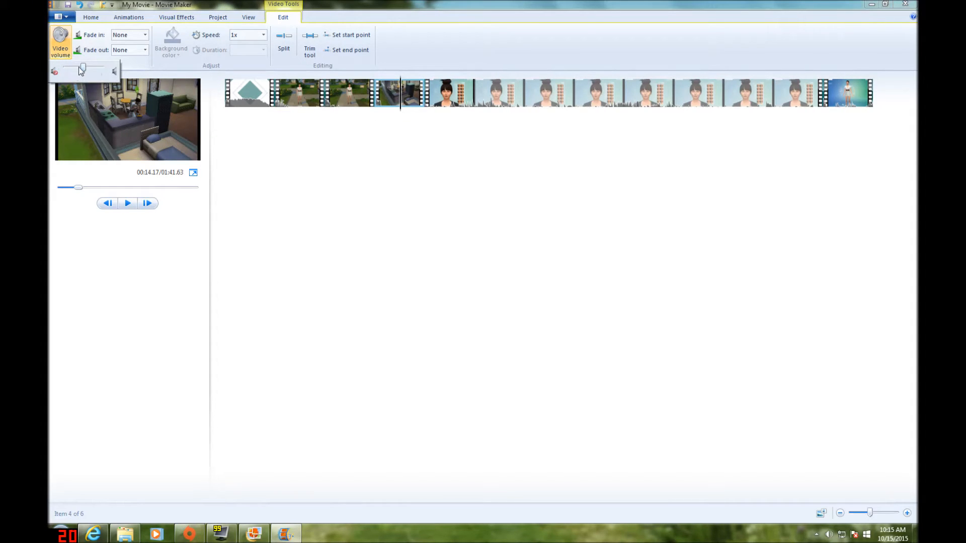
{"action": "left_click_drag", "start_coordinate": [81, 69], "coordinate": [49, 68]}
Turn the video volume of the long character-face clip and the final character clip down to the minimum
{"action": "left_click", "coordinate": [470, 103]}
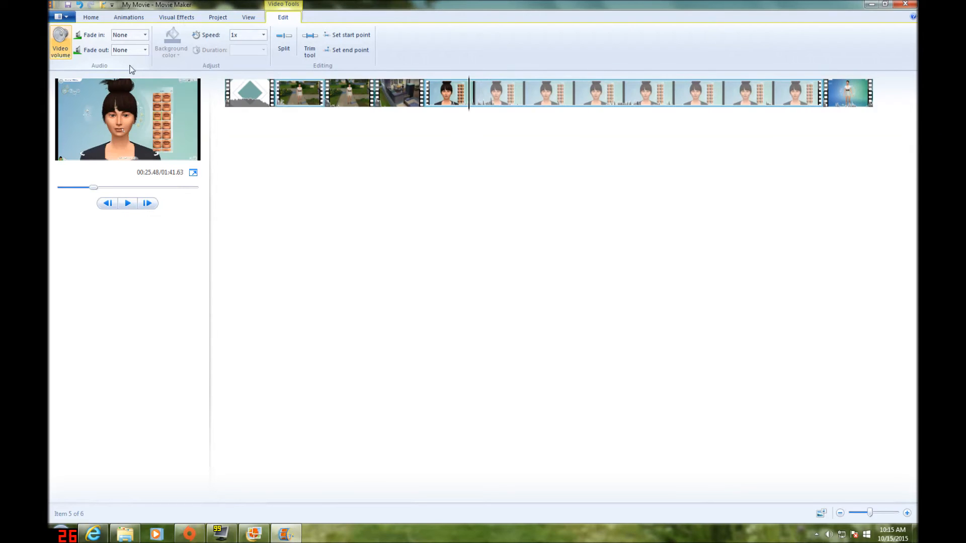
{"action": "left_click", "coordinate": [62, 54]}
{"action": "left_click_drag", "start_coordinate": [83, 70], "coordinate": [52, 69]}
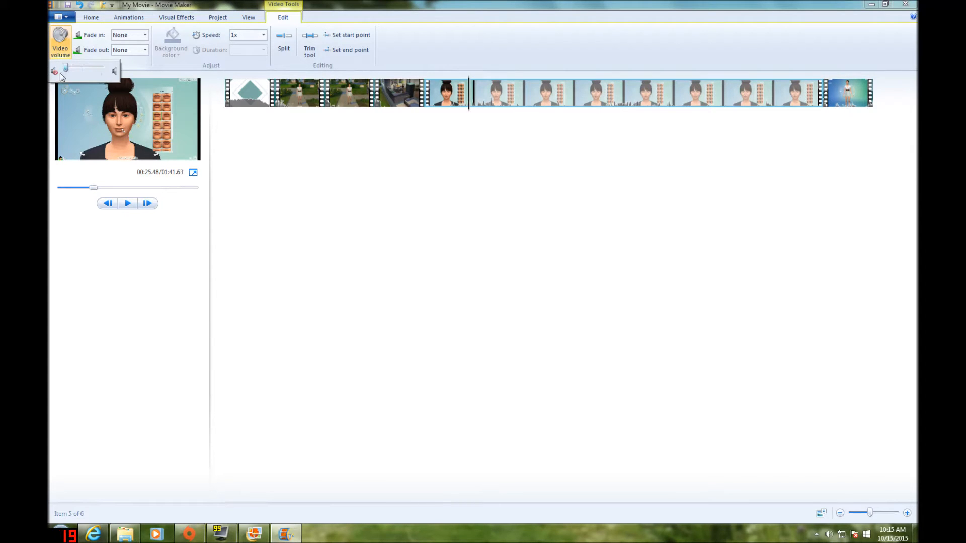
{"action": "left_click_drag", "start_coordinate": [466, 110], "coordinate": [845, 121]}
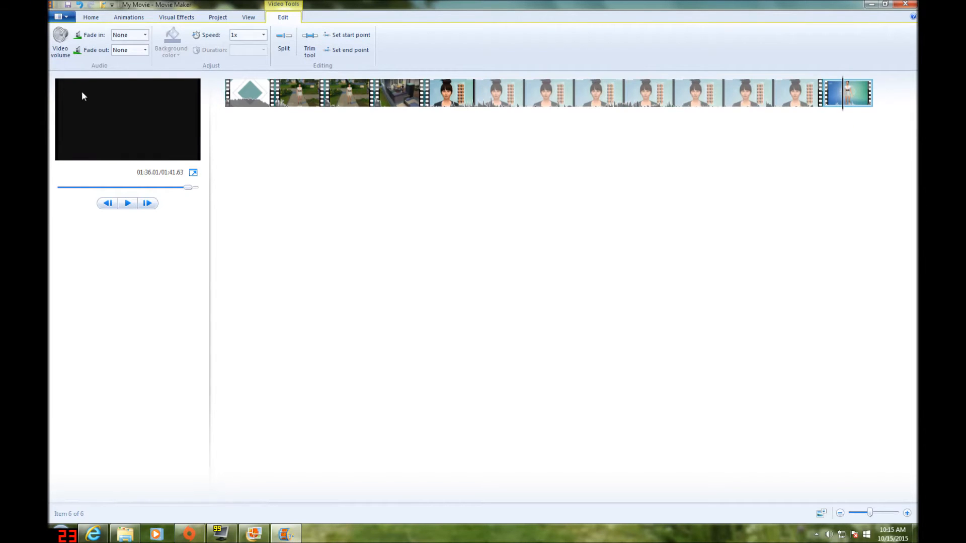
{"action": "left_click", "coordinate": [61, 47]}
{"action": "left_click_drag", "start_coordinate": [77, 72], "coordinate": [54, 70]}
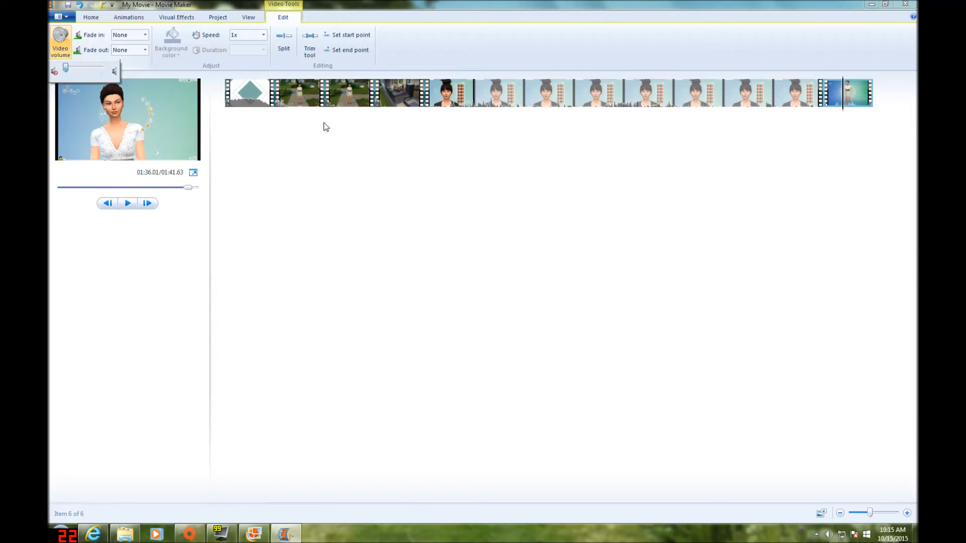
Preview the final character clip and split it at 01:35.72
{"action": "left_click_drag", "start_coordinate": [848, 109], "coordinate": [529, 127]}
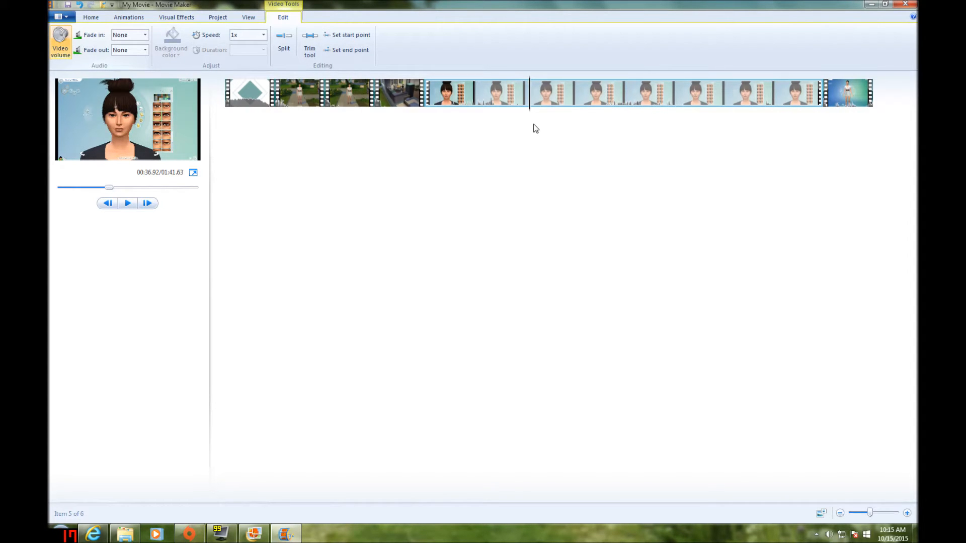
{"action": "left_click", "coordinate": [544, 111]}
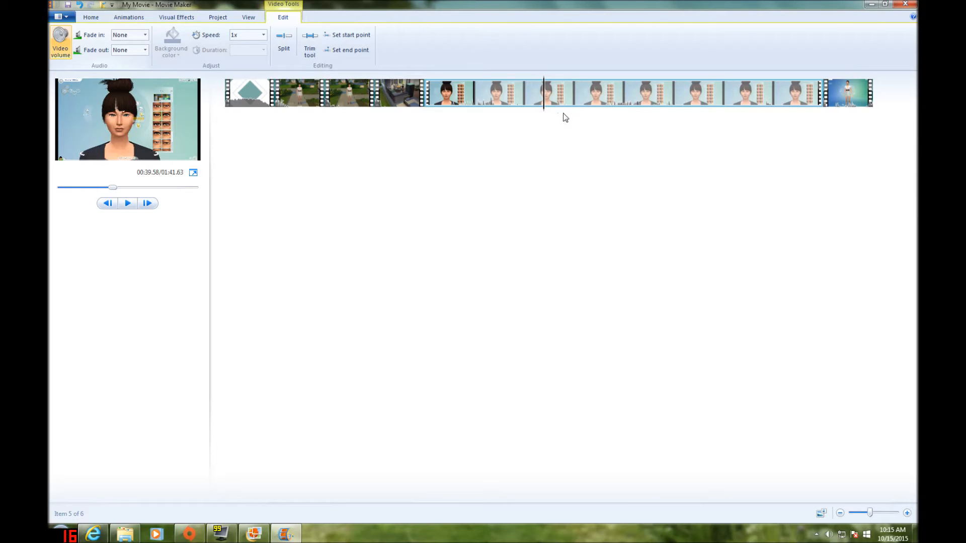
{"action": "left_click_drag", "start_coordinate": [545, 115], "coordinate": [834, 108]}
{"action": "left_click", "coordinate": [129, 204]}
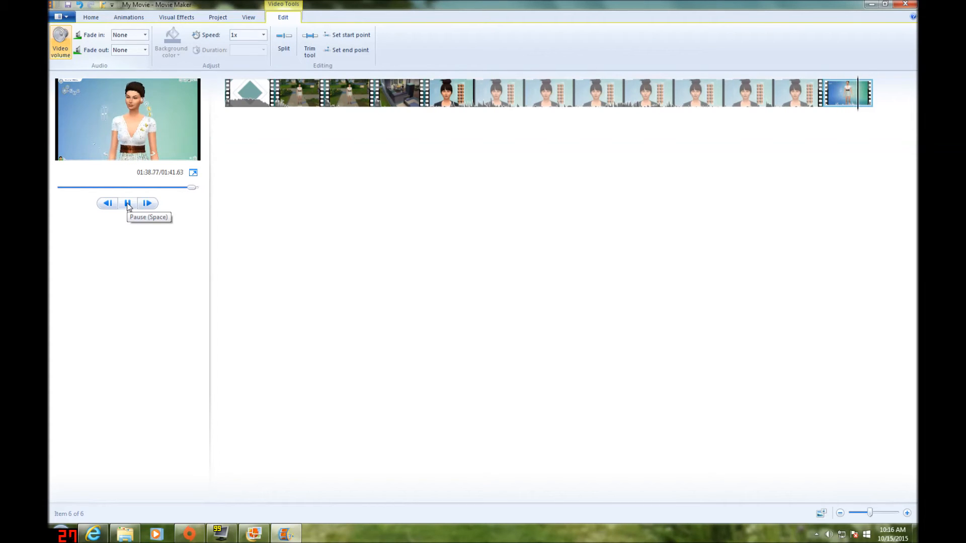
{"action": "left_click", "coordinate": [128, 204]}
{"action": "left_click_drag", "start_coordinate": [864, 115], "coordinate": [844, 117]}
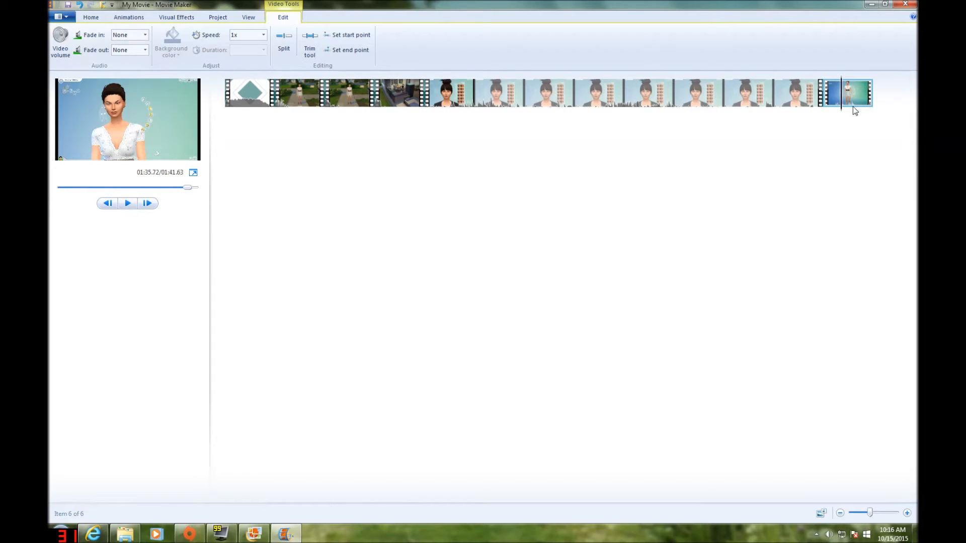
{"action": "left_click", "coordinate": [285, 51]}
Play the new last segment and split it again at 01:39.13
{"action": "left_click", "coordinate": [129, 206]}
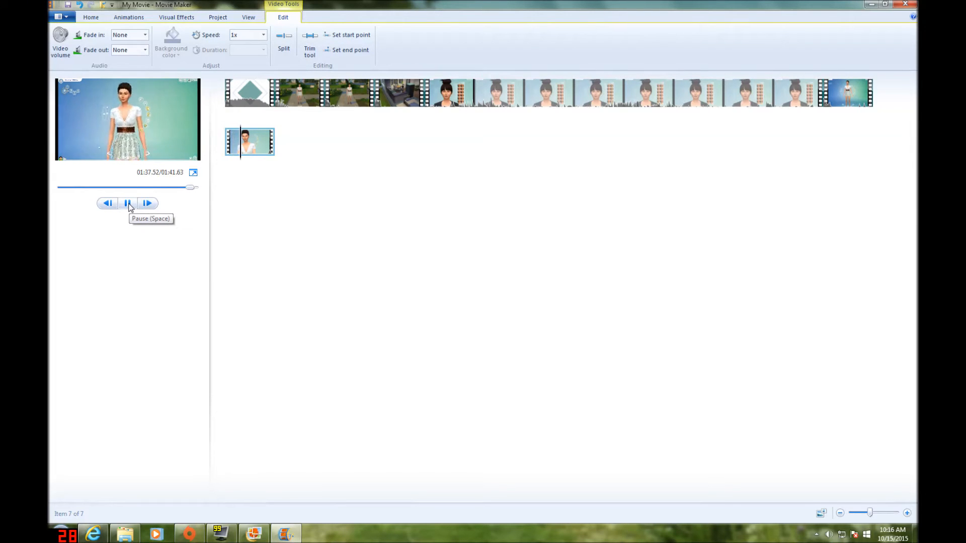
{"action": "left_click", "coordinate": [128, 205]}
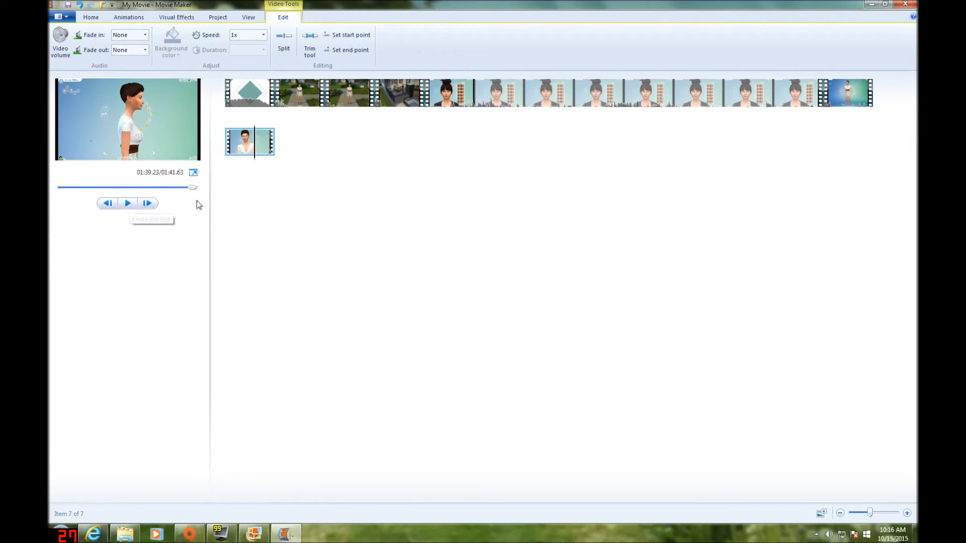
{"action": "left_click", "coordinate": [106, 204]}
{"action": "left_click", "coordinate": [107, 205]}
{"action": "left_click", "coordinate": [106, 205]}
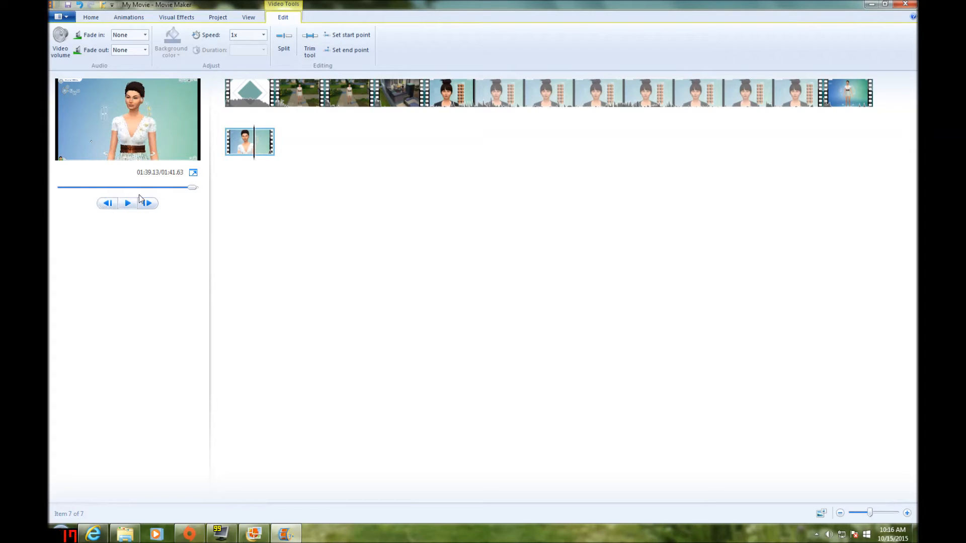
{"action": "left_click", "coordinate": [284, 41]}
Remove the middle segment between the two splits in the final character clip
{"action": "right_click", "coordinate": [247, 149]}
{"action": "left_click", "coordinate": [129, 208]}
{"action": "left_click", "coordinate": [129, 208]}
{"action": "left_click", "coordinate": [129, 208]}
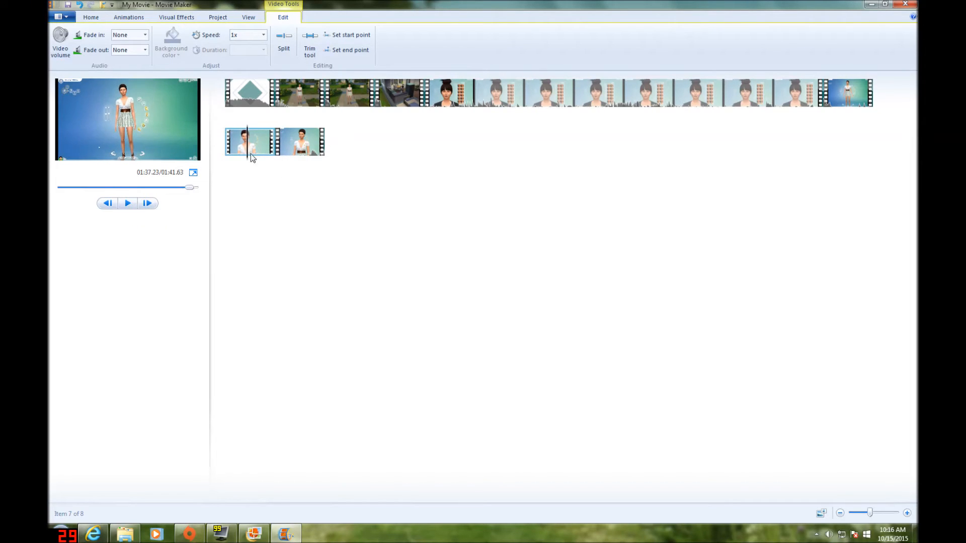
{"action": "right_click", "coordinate": [239, 152]}
{"action": "left_click", "coordinate": [263, 210]}
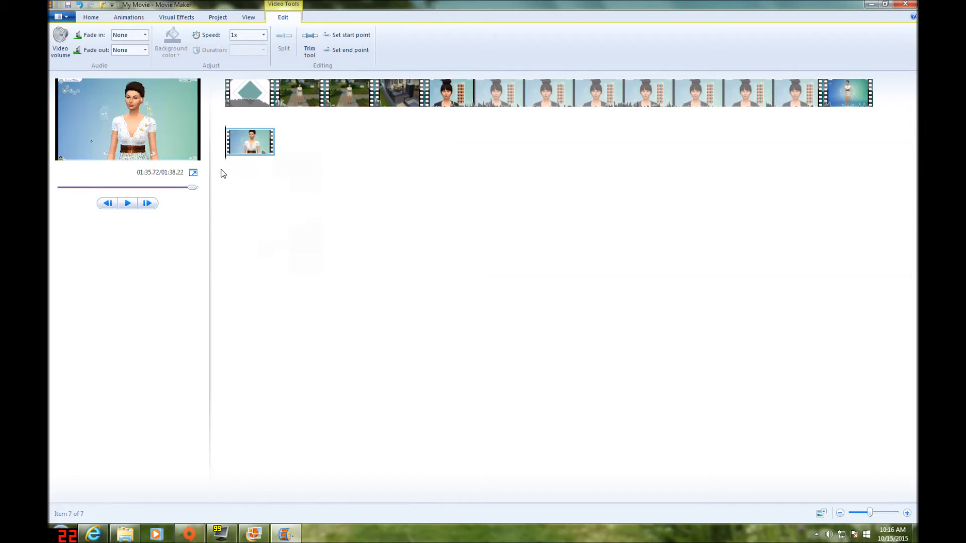
Place the playhead at the start of the first garden clip, right after the intro
{"action": "left_click", "coordinate": [276, 108]}
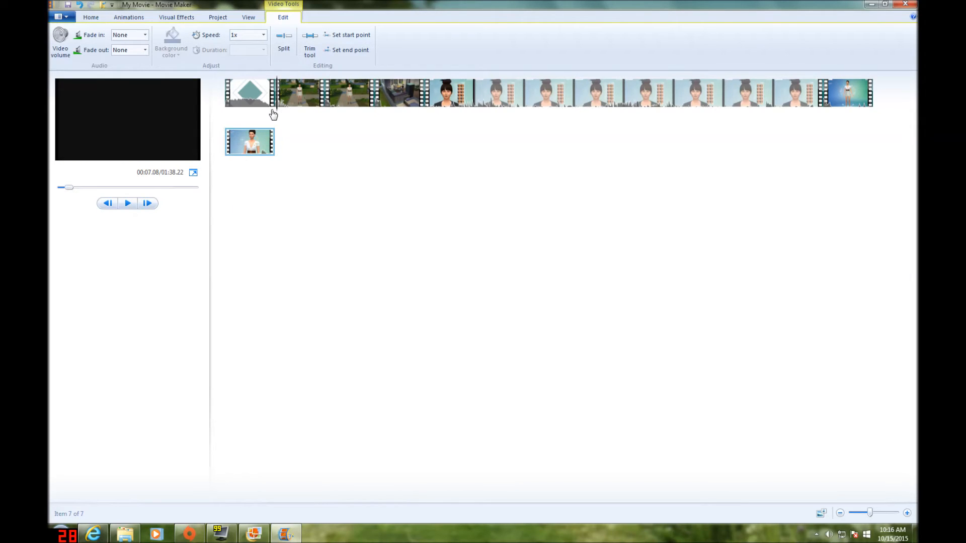
{"action": "left_click", "coordinate": [280, 111]}
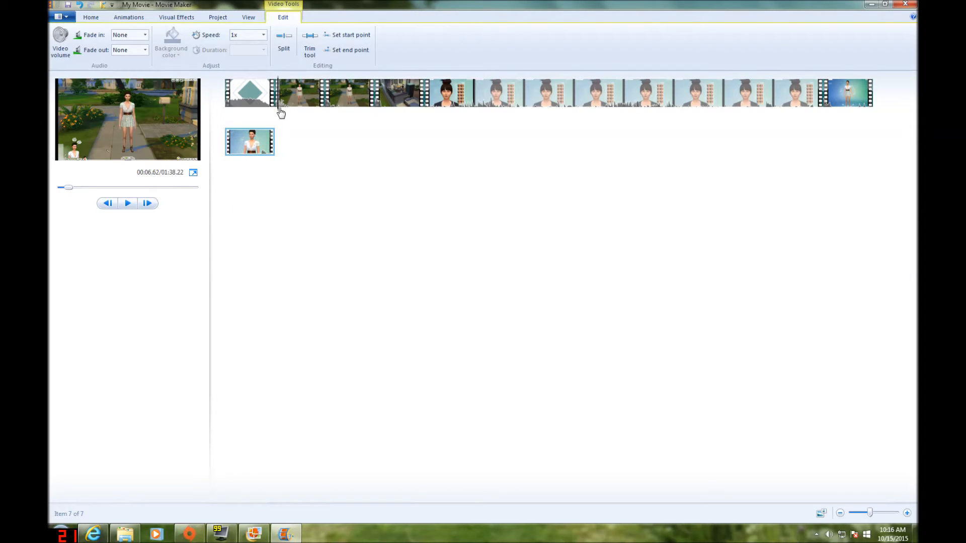
{"action": "left_click", "coordinate": [280, 111]}
Insert the pastel image babby.png from the Pictures library right after the intro clip
{"action": "left_click", "coordinate": [124, 533]}
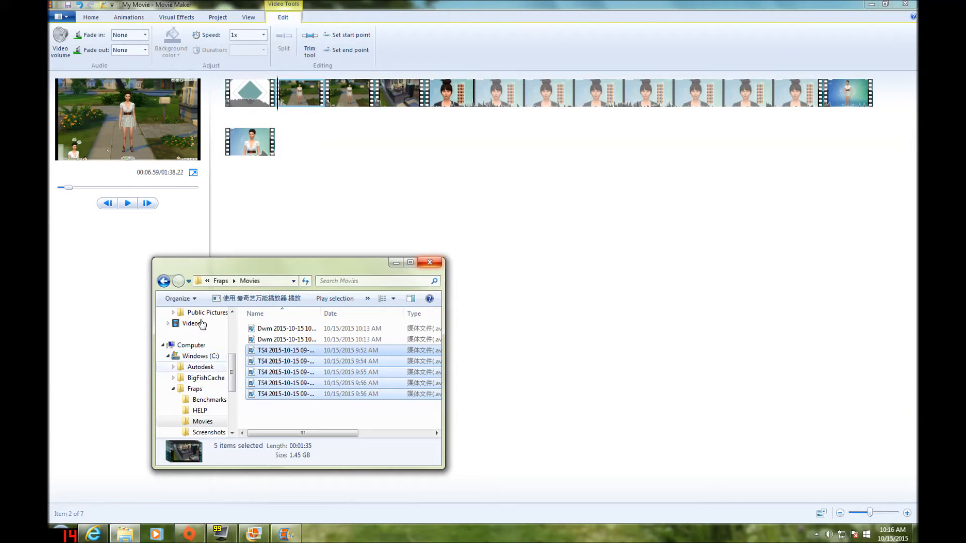
{"action": "left_click_drag", "start_coordinate": [233, 356], "coordinate": [233, 336]}
{"action": "left_click", "coordinate": [196, 372]}
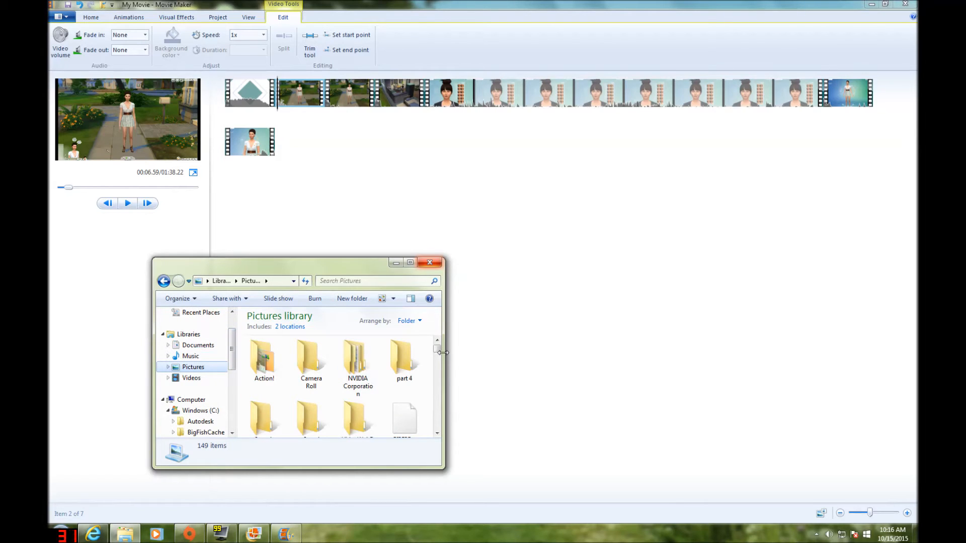
{"action": "left_click_drag", "start_coordinate": [437, 347], "coordinate": [441, 367]}
{"action": "left_click_drag", "start_coordinate": [264, 405], "coordinate": [282, 108]}
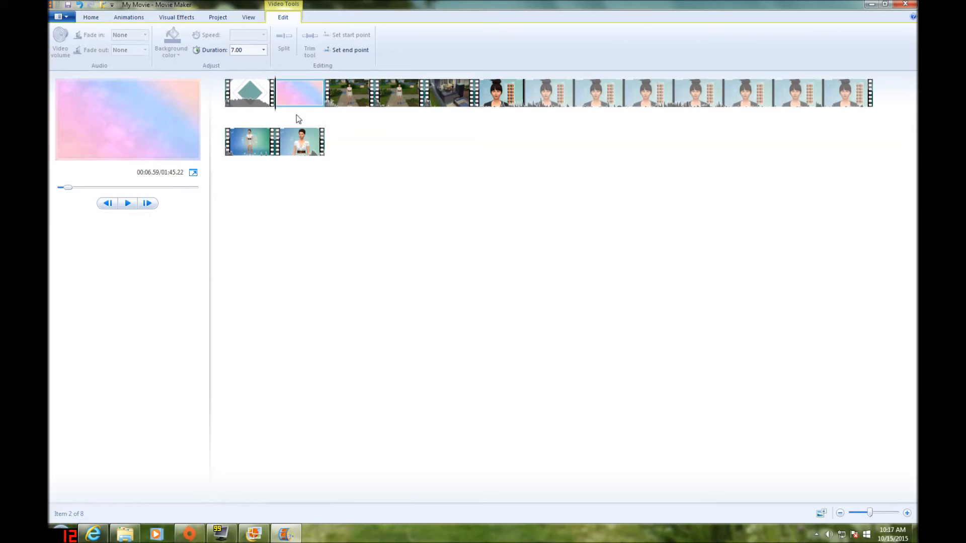
Add a caption near the start of the pastel image and clear its placeholder text
{"action": "left_click", "coordinate": [279, 105]}
{"action": "mouse_move", "coordinate": [277, 105]}
{"action": "left_mouse_down"}
{"action": "mouse_move", "coordinate": [316, 100]}
{"action": "mouse_move", "coordinate": [275, 113]}
{"action": "left_mouse_up"}
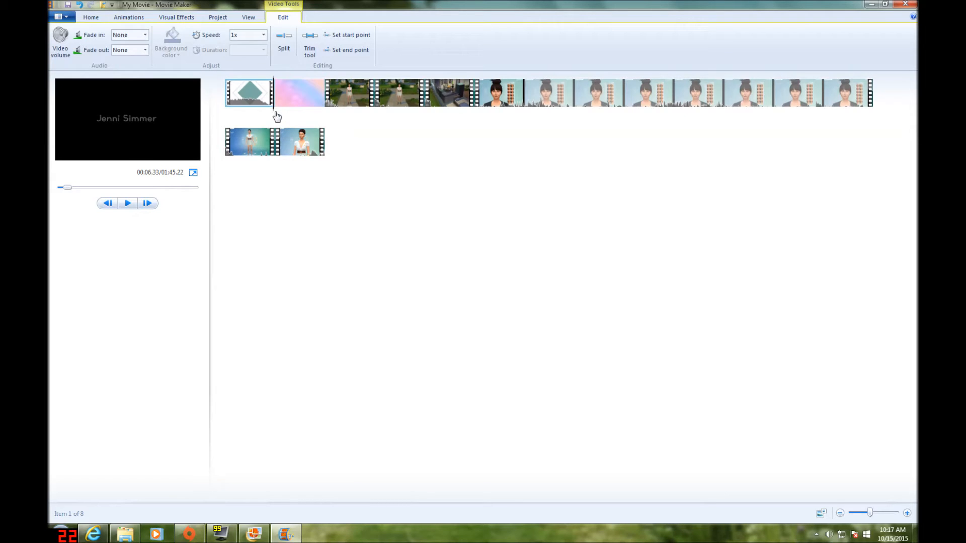
{"action": "left_click", "coordinate": [283, 117]}
{"action": "left_click", "coordinate": [96, 19]}
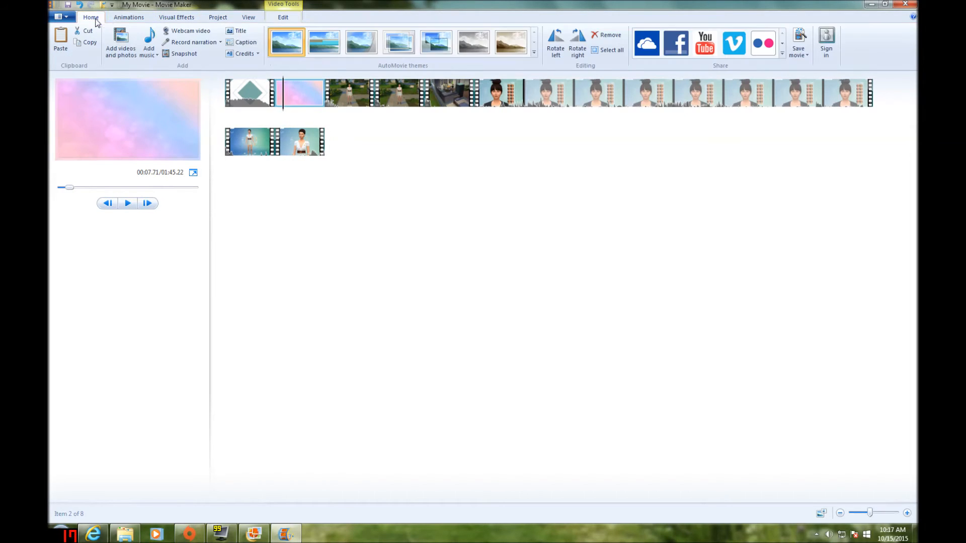
{"action": "left_click", "coordinate": [243, 43]}
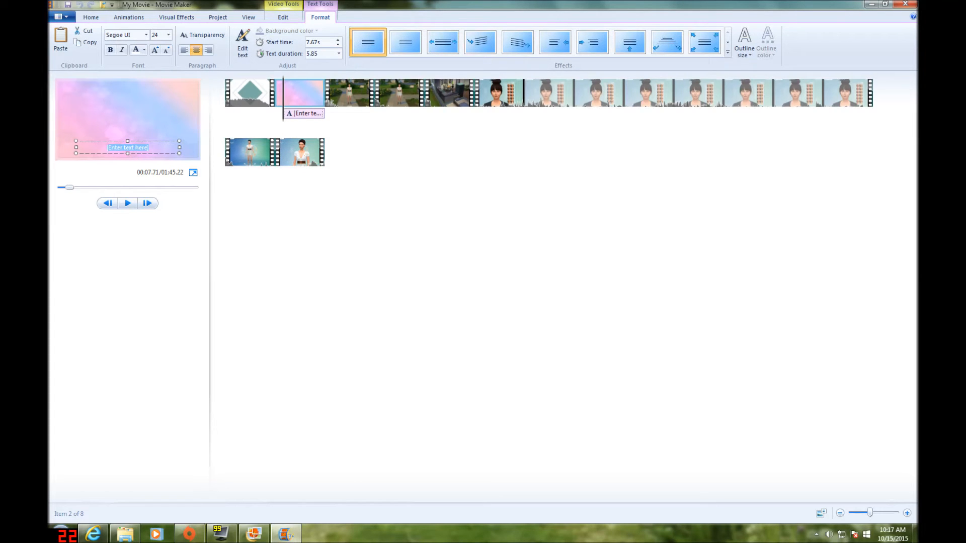
{"action": "key", "text": "BackSpace"}
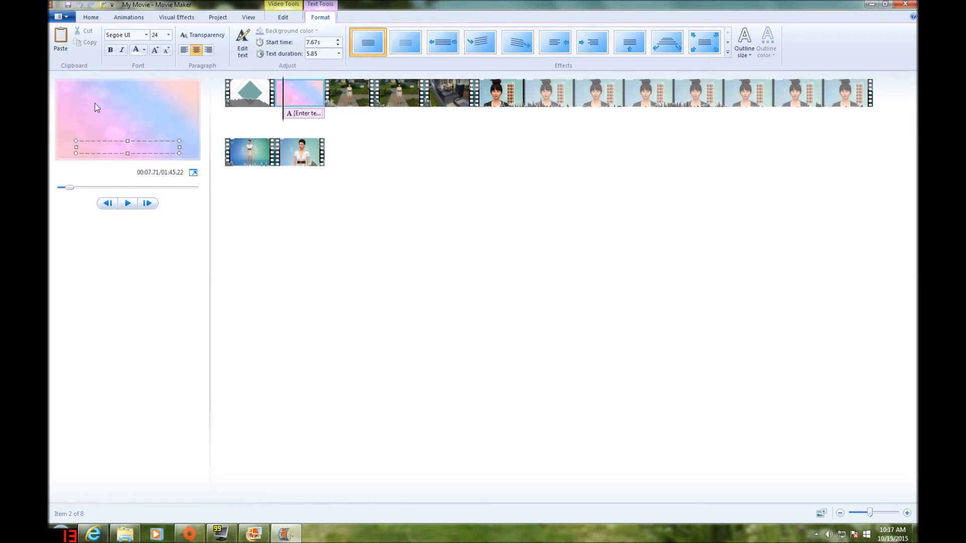
Format the caption in bold blue Dancing Script at size 72 and enter the text "Movie"
{"action": "left_click", "coordinate": [146, 36]}
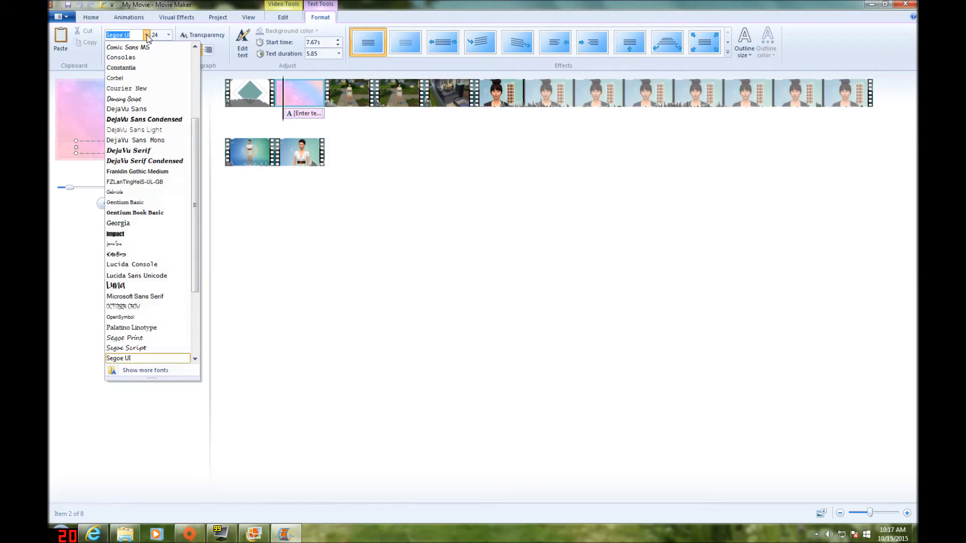
{"action": "left_click", "coordinate": [141, 100]}
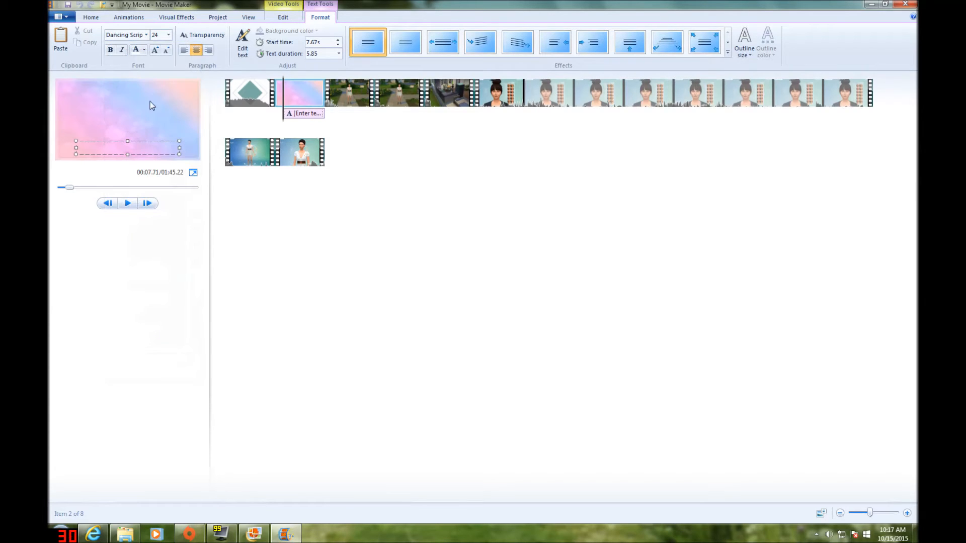
{"action": "left_click", "coordinate": [145, 50]}
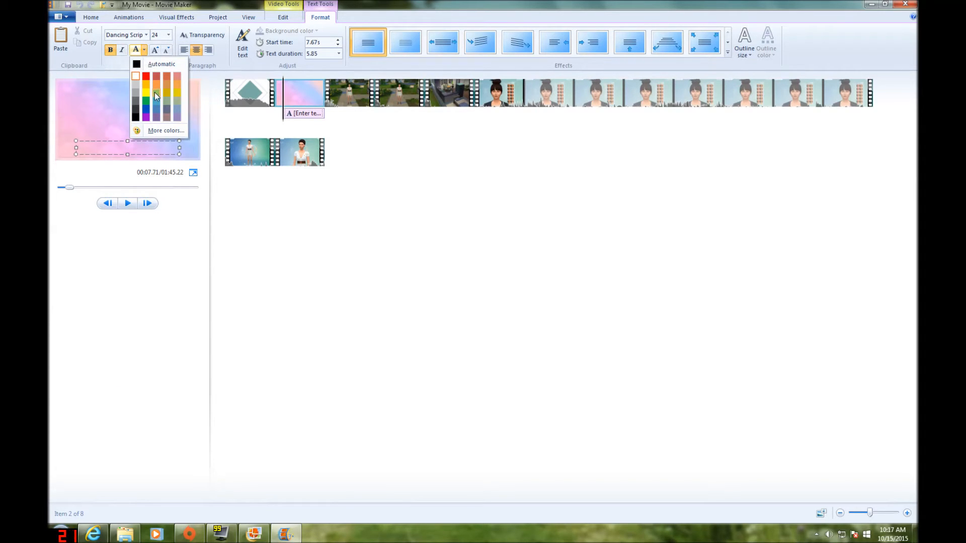
{"action": "left_click", "coordinate": [164, 107]}
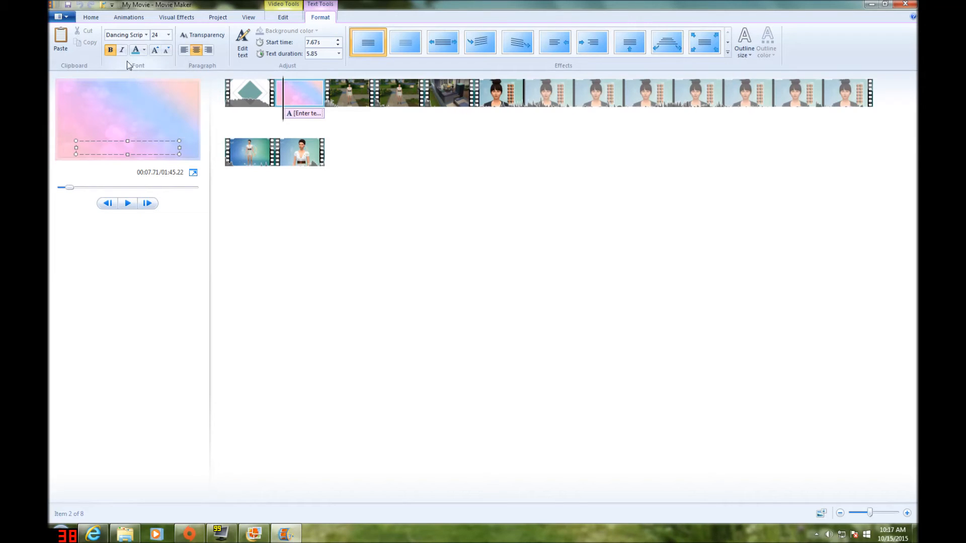
{"action": "left_click", "coordinate": [168, 35]}
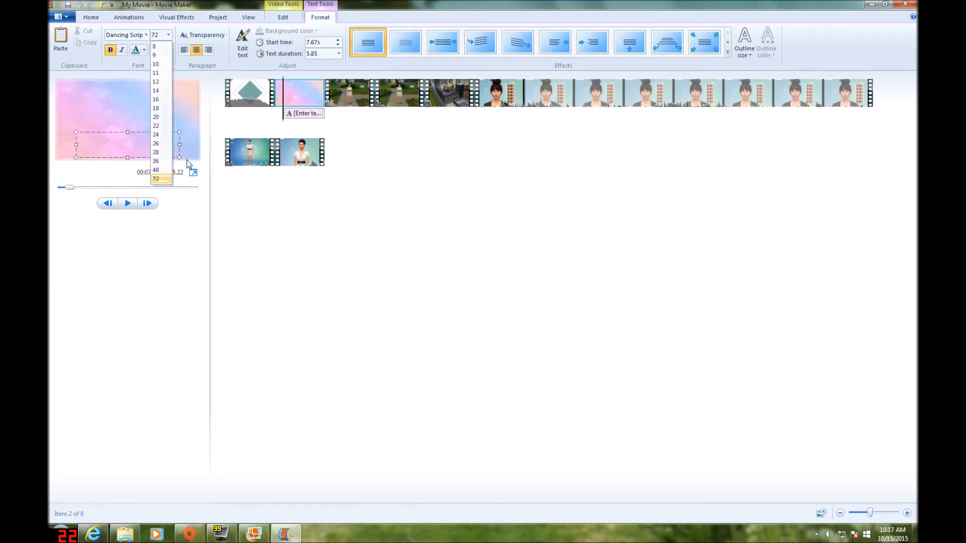
{"action": "left_click", "coordinate": [162, 181]}
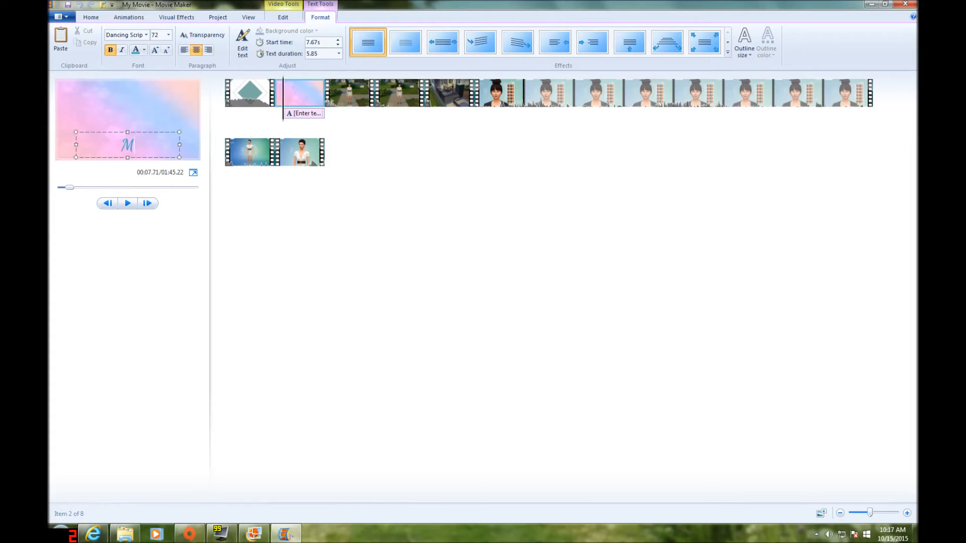
{"action": "type", "text": "vie"}
Give the "Movie" caption a narrow white outline
{"action": "left_click", "coordinate": [750, 53]}
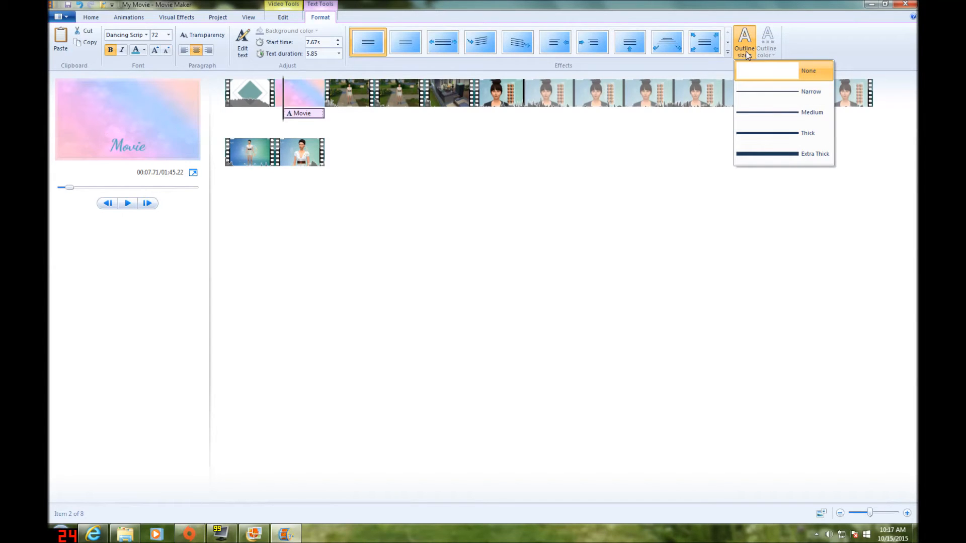
{"action": "left_click", "coordinate": [772, 95]}
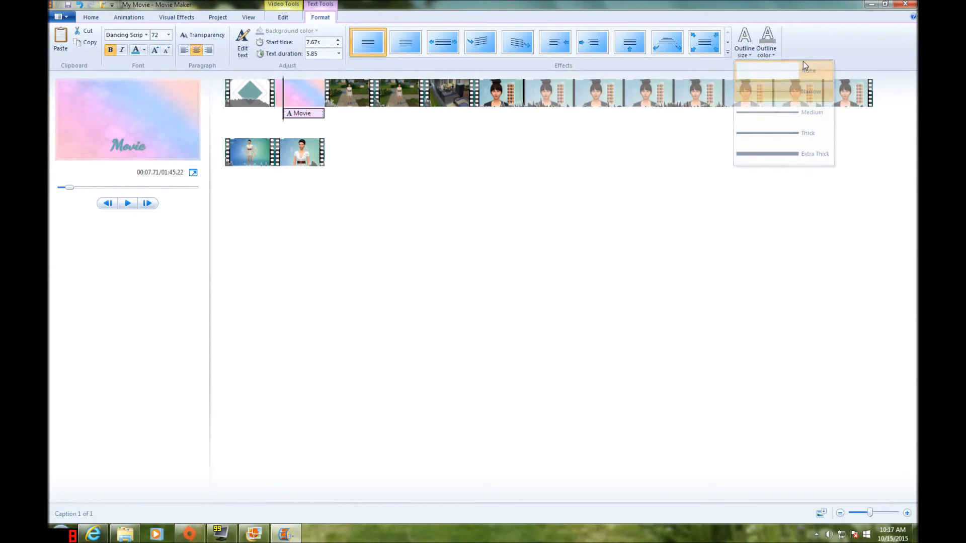
{"action": "left_click", "coordinate": [774, 50]}
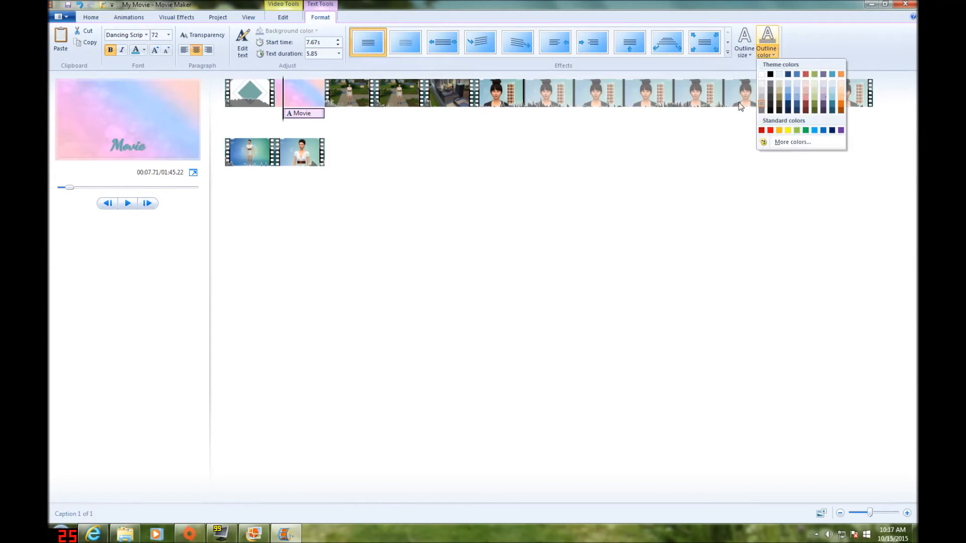
{"action": "left_click", "coordinate": [762, 75]}
Move the caption to the middle of the image, apply the Zoom in - small effect and preview it
{"action": "left_click_drag", "start_coordinate": [147, 139], "coordinate": [144, 117]}
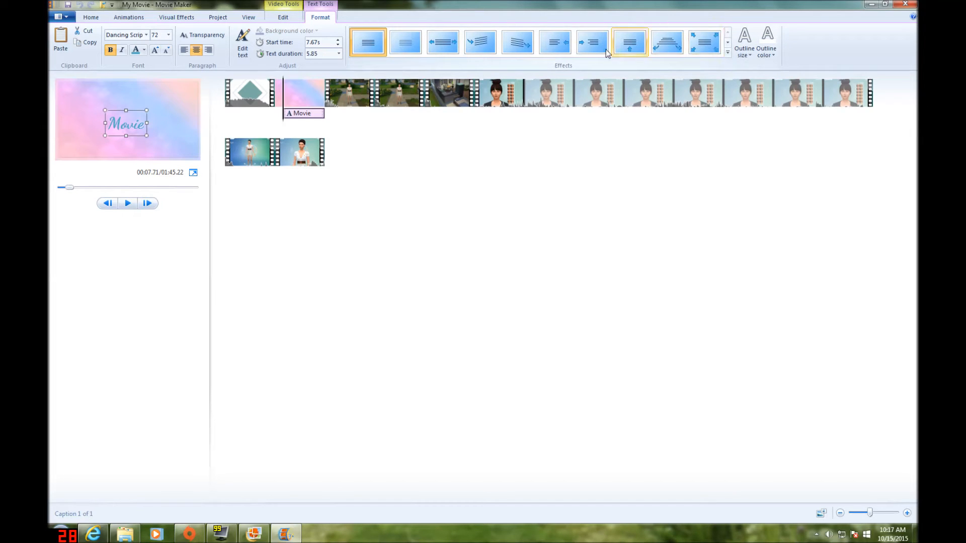
{"action": "left_click", "coordinate": [702, 49]}
{"action": "left_click", "coordinate": [134, 204]}
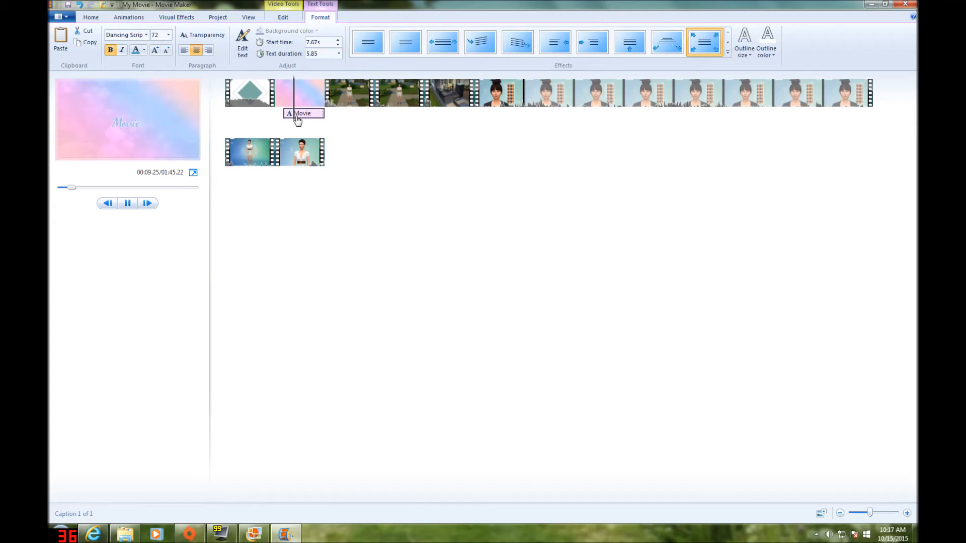
Move the "Movie" caption to start with the pastel image, at 6.52 s, and play it back
{"action": "left_click_drag", "start_coordinate": [298, 113], "coordinate": [276, 117]}
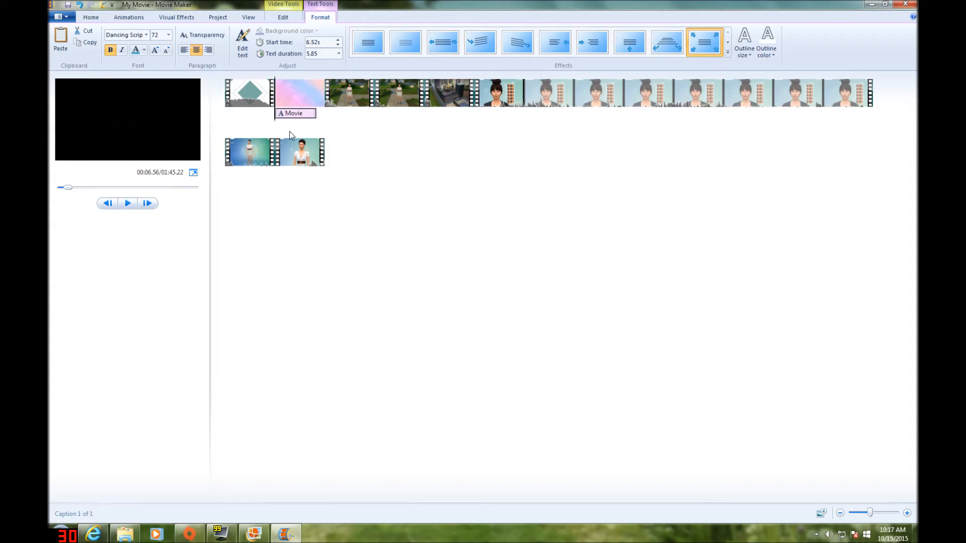
{"action": "left_click", "coordinate": [127, 204]}
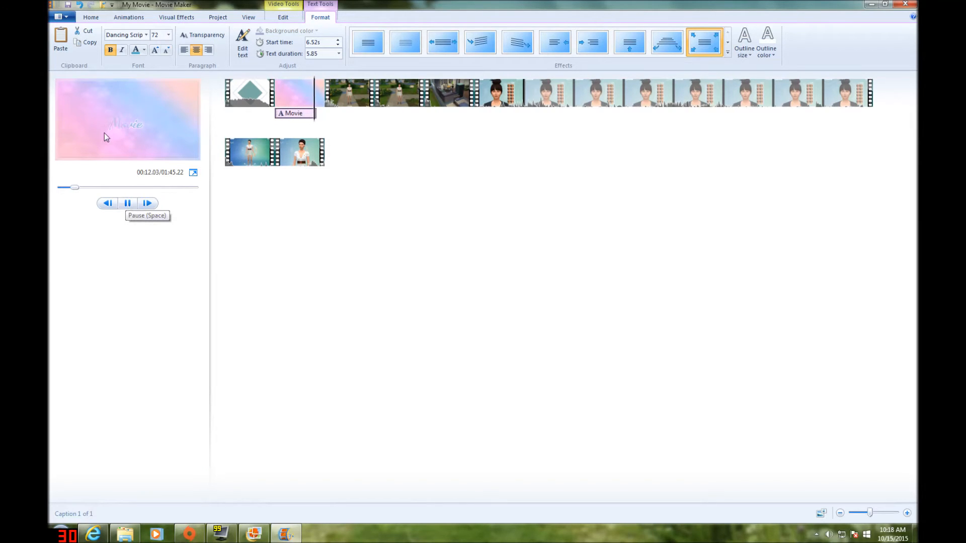
{"action": "left_click", "coordinate": [127, 203]}
Set the text duration of the "Movie" caption to 4.00 seconds
{"action": "left_click", "coordinate": [280, 117]}
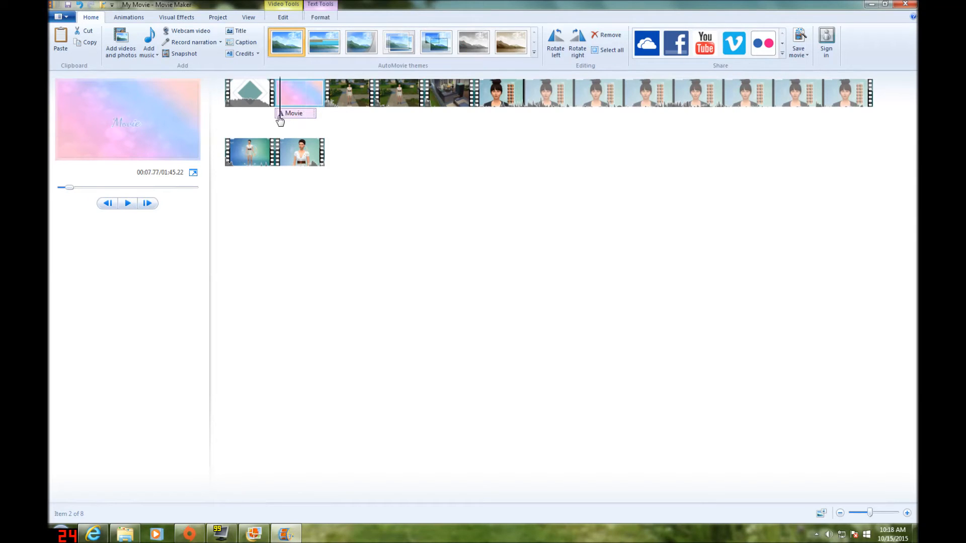
{"action": "left_click", "coordinate": [319, 5]}
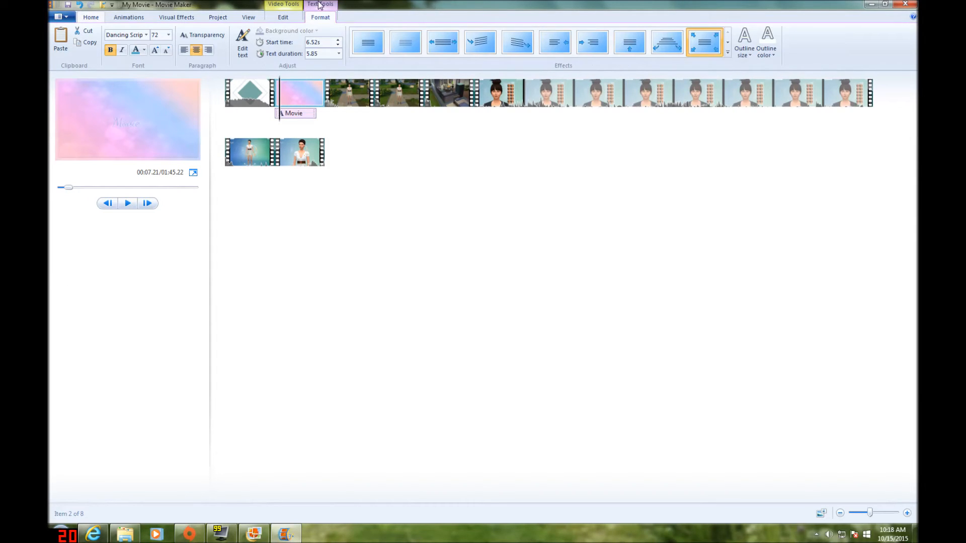
{"action": "left_click", "coordinate": [339, 55]}
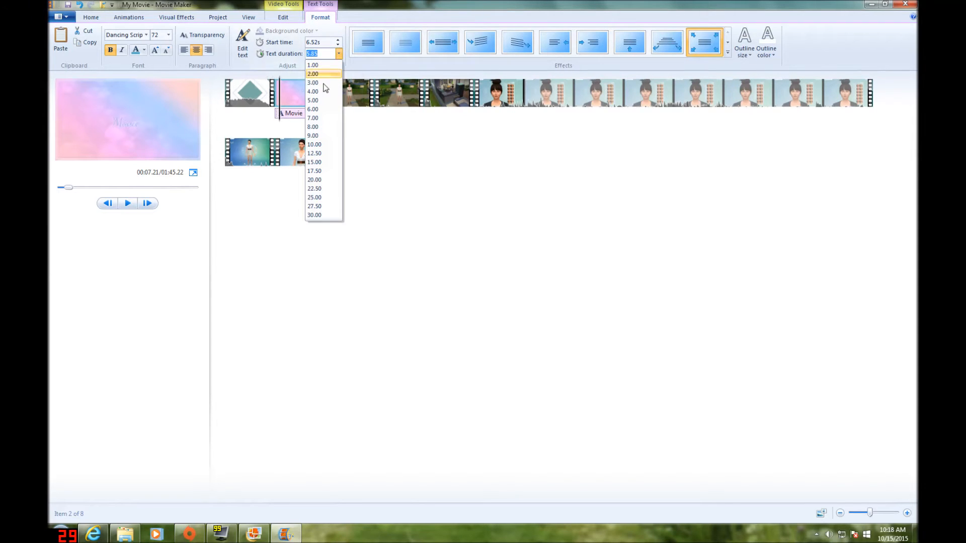
{"action": "left_click", "coordinate": [316, 91]}
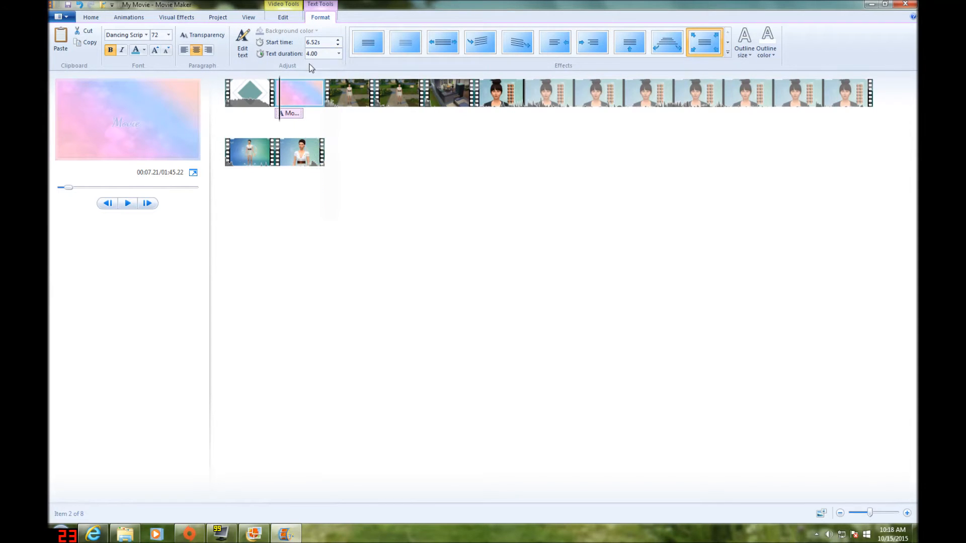
Set the duration of the pastel image to 4.00 seconds
{"action": "left_click", "coordinate": [289, 5]}
{"action": "left_click", "coordinate": [263, 50]}
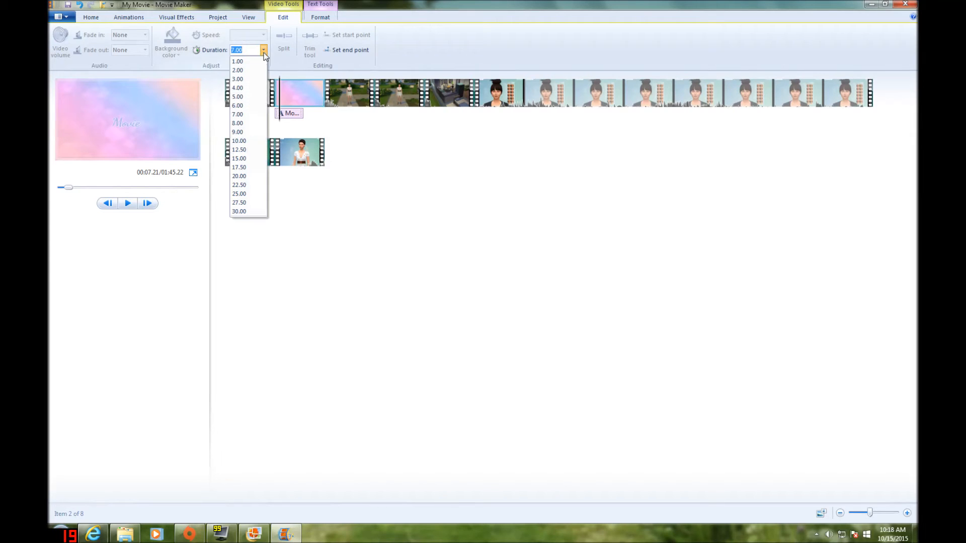
{"action": "left_click", "coordinate": [240, 88]}
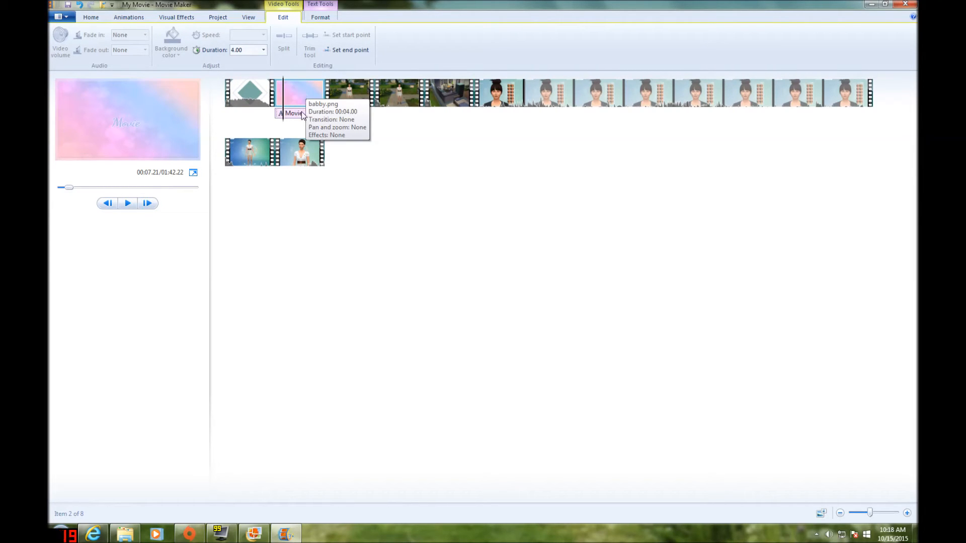
Scrub through the title image and play the change from it into the first garden clip
{"action": "left_click", "coordinate": [270, 121]}
{"action": "left_click_drag", "start_coordinate": [277, 120], "coordinate": [321, 121]}
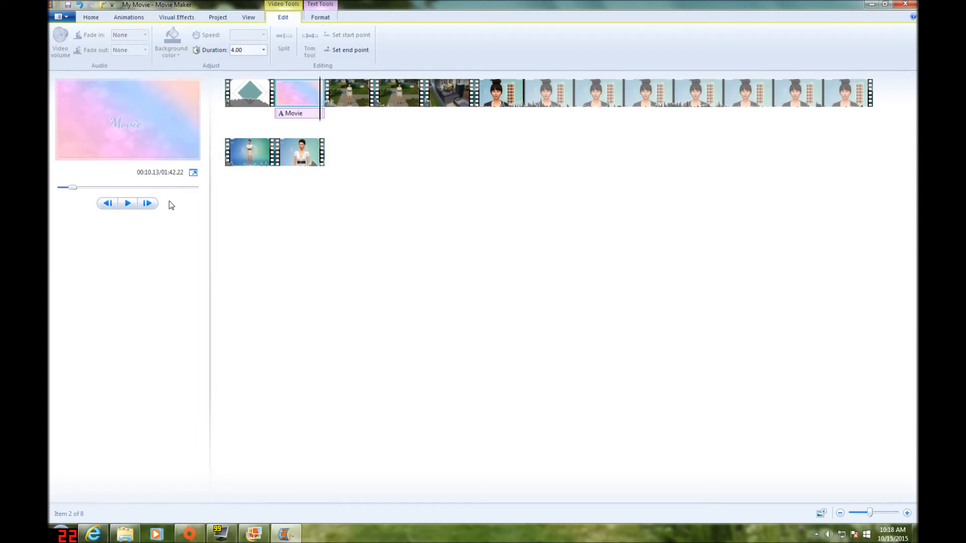
{"action": "left_click", "coordinate": [128, 204]}
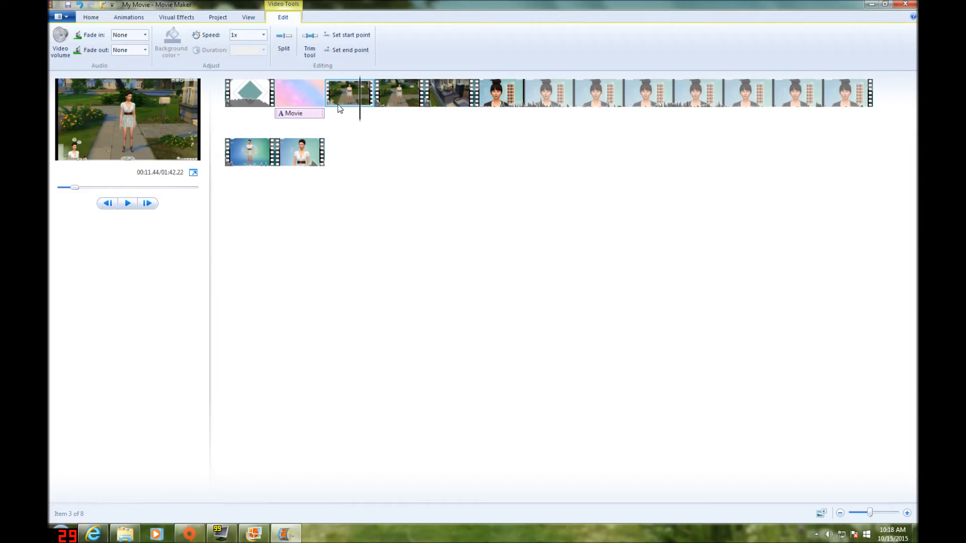
Try the X-shaped diagonal transition on the first garden clip and preview it
{"action": "left_click", "coordinate": [135, 16]}
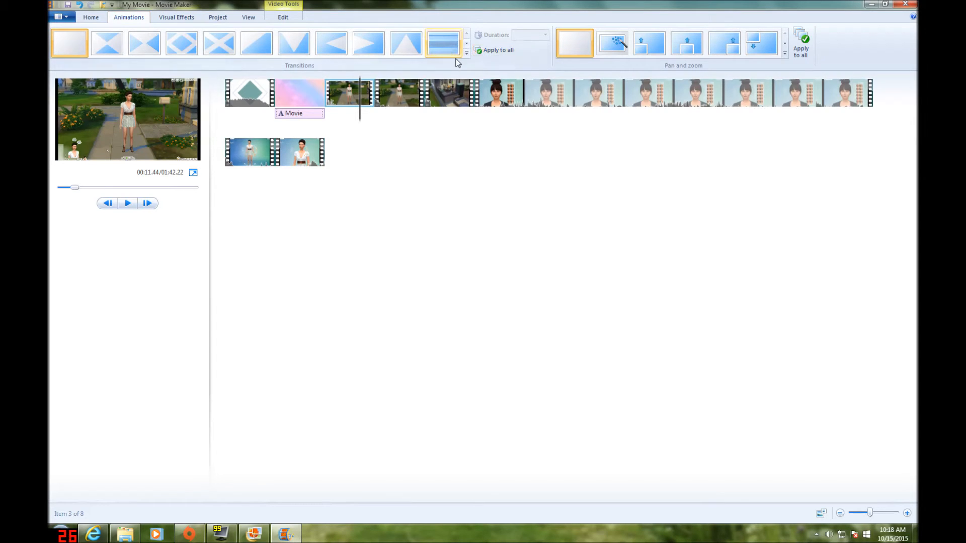
{"action": "left_click", "coordinate": [467, 53]}
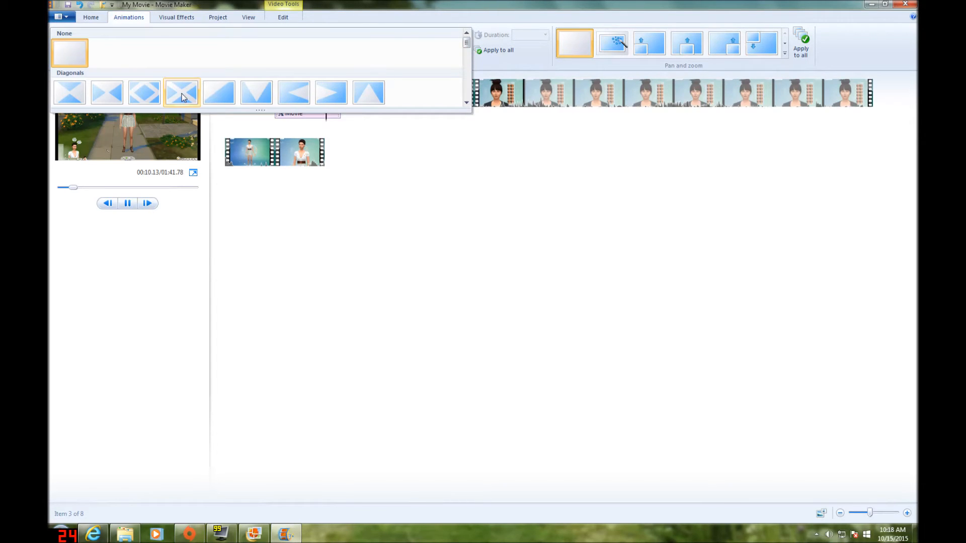
{"action": "left_click", "coordinate": [326, 115]}
{"action": "left_click", "coordinate": [128, 203]}
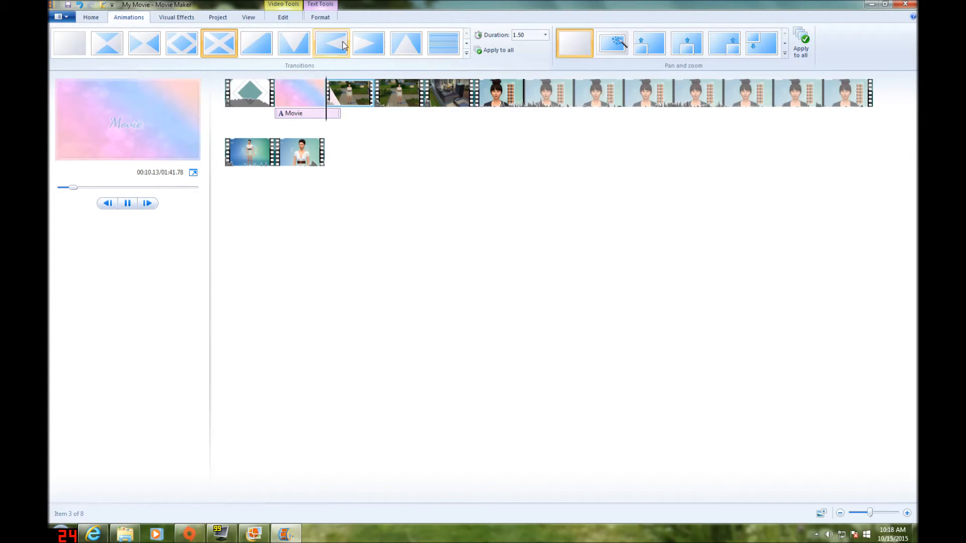
Apply the crossfade dissolve transition to the first garden clip and preview it
{"action": "left_click", "coordinate": [466, 55]}
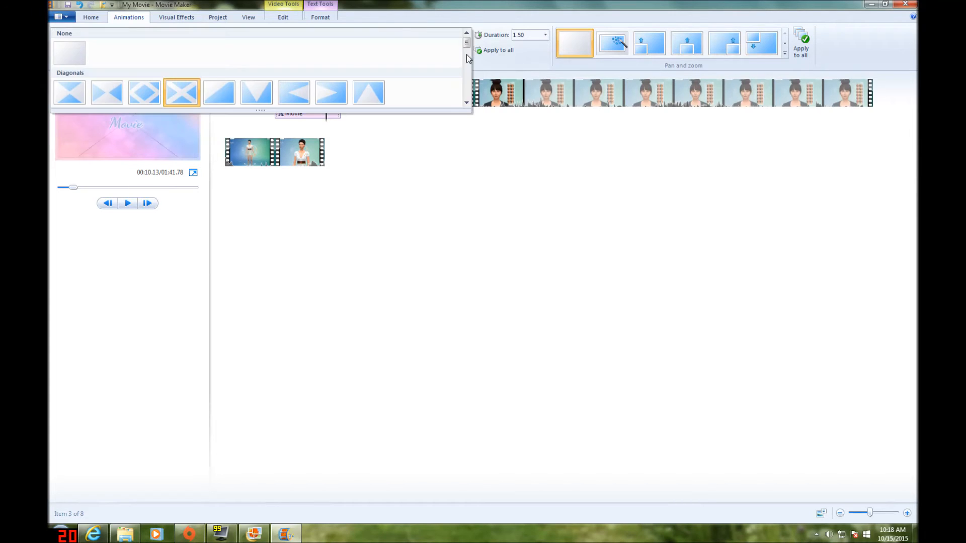
{"action": "left_click", "coordinate": [467, 102]}
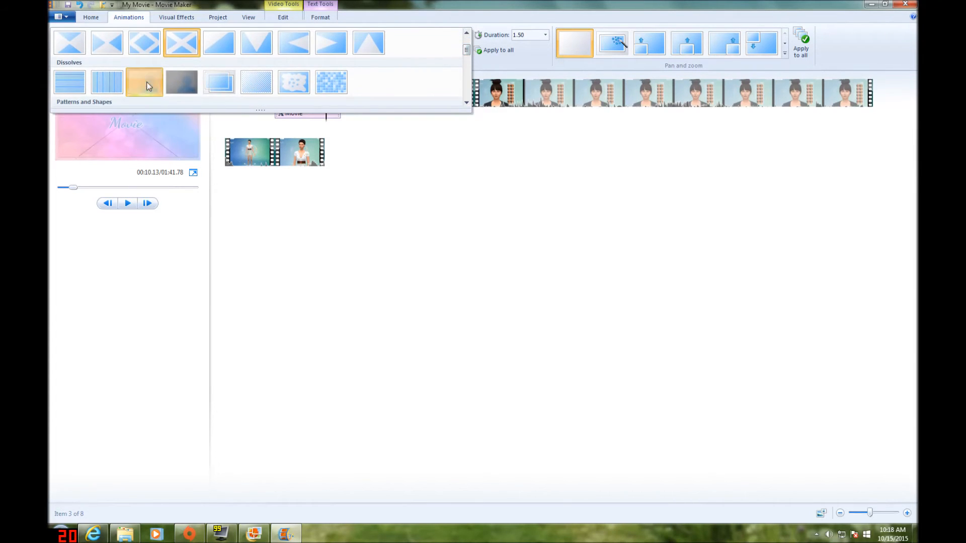
{"action": "left_click", "coordinate": [147, 85]}
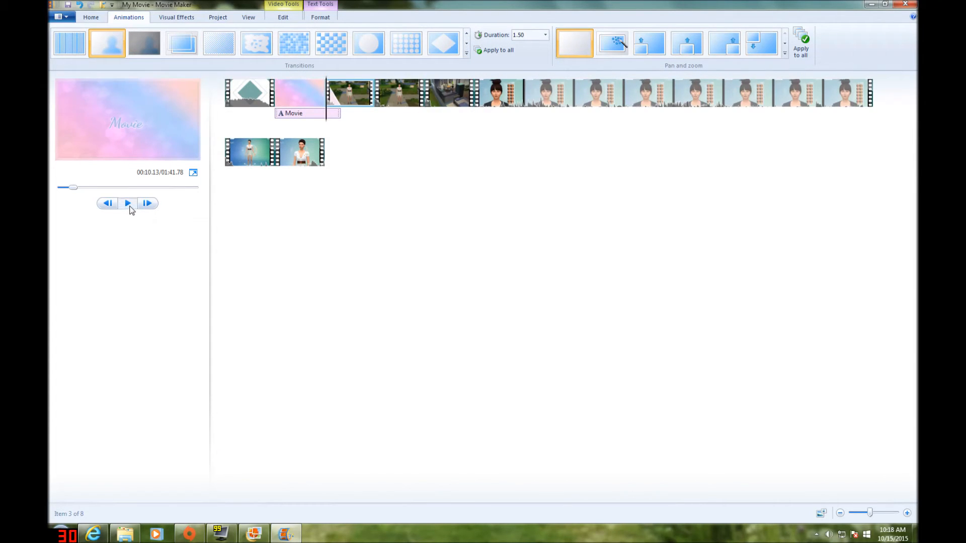
{"action": "left_click", "coordinate": [129, 204]}
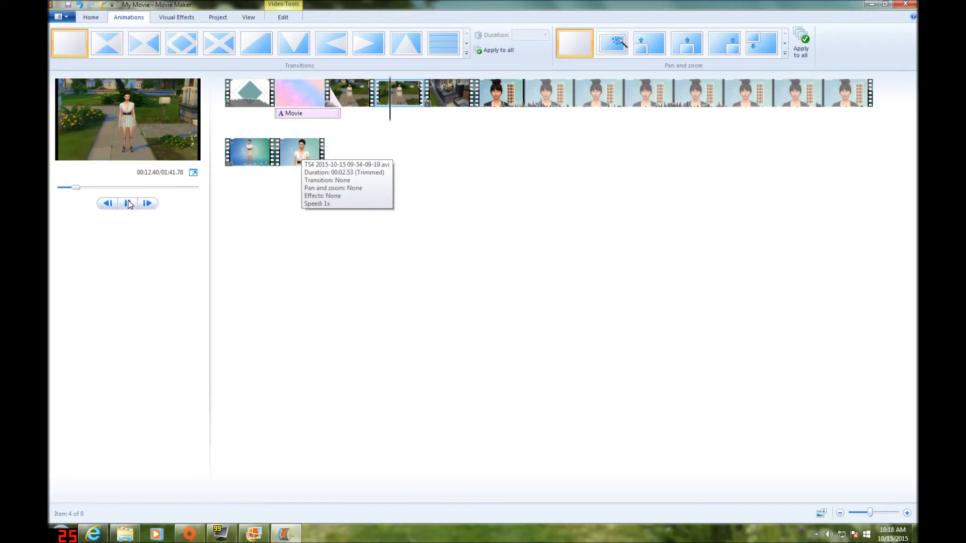
{"action": "left_click", "coordinate": [127, 204]}
Apply the crossfade dissolve transition to the second garden clip
{"action": "left_click", "coordinate": [386, 117]}
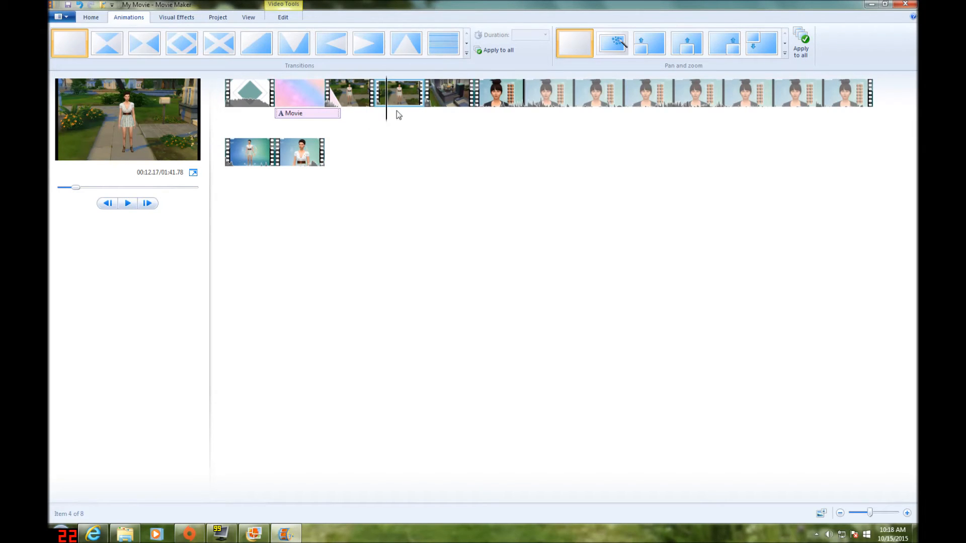
{"action": "left_click", "coordinate": [467, 54]}
{"action": "scroll", "coordinate": [466, 41], "scroll_direction": "down", "scroll_amount": 5}
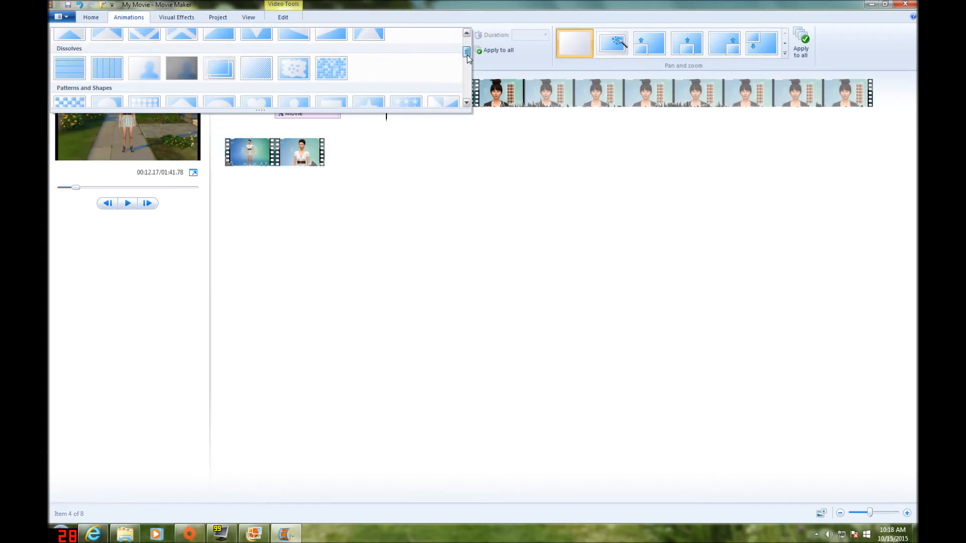
{"action": "left_click", "coordinate": [146, 44]}
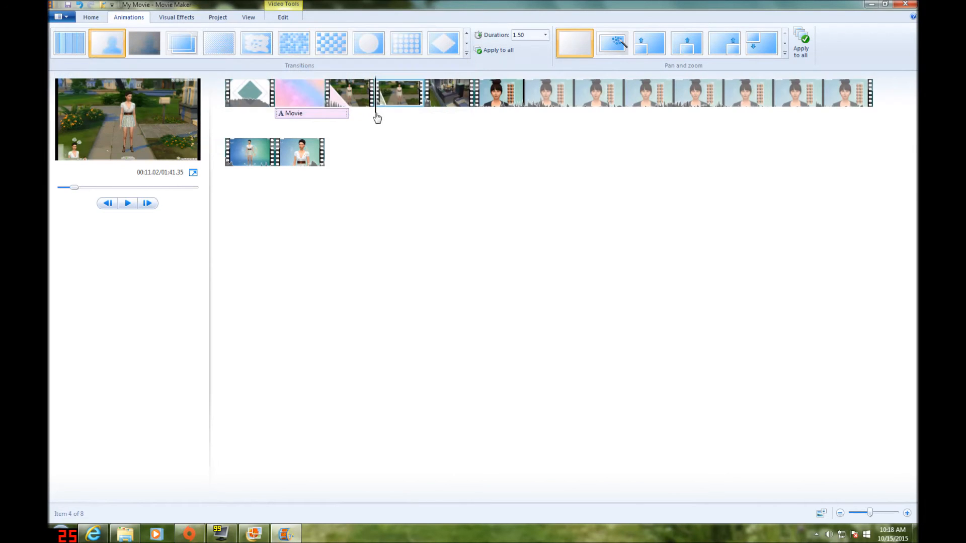
Apply the crossfade dissolve transition to the house interior clip
{"action": "left_click", "coordinate": [440, 111]}
{"action": "left_click", "coordinate": [467, 54]}
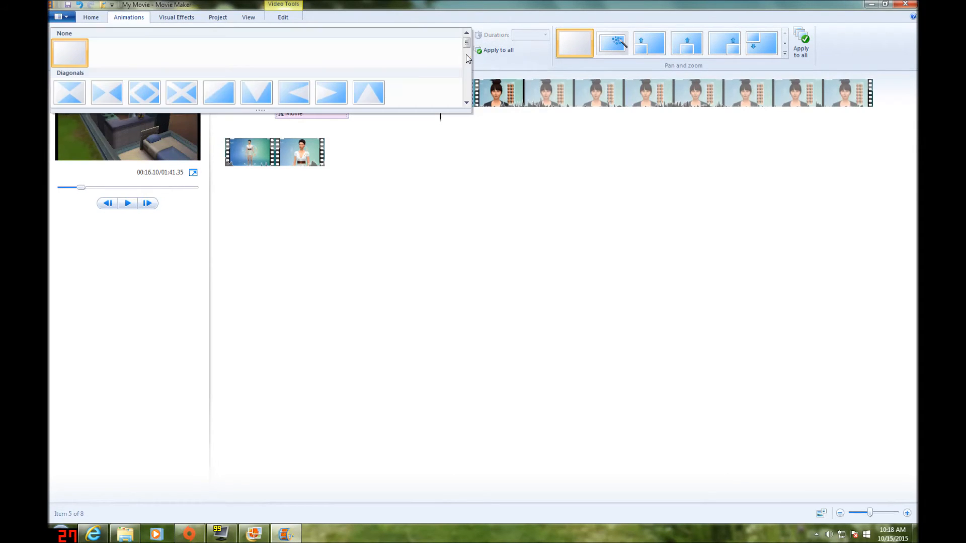
{"action": "scroll", "coordinate": [466, 55], "scroll_direction": "down", "scroll_amount": 3}
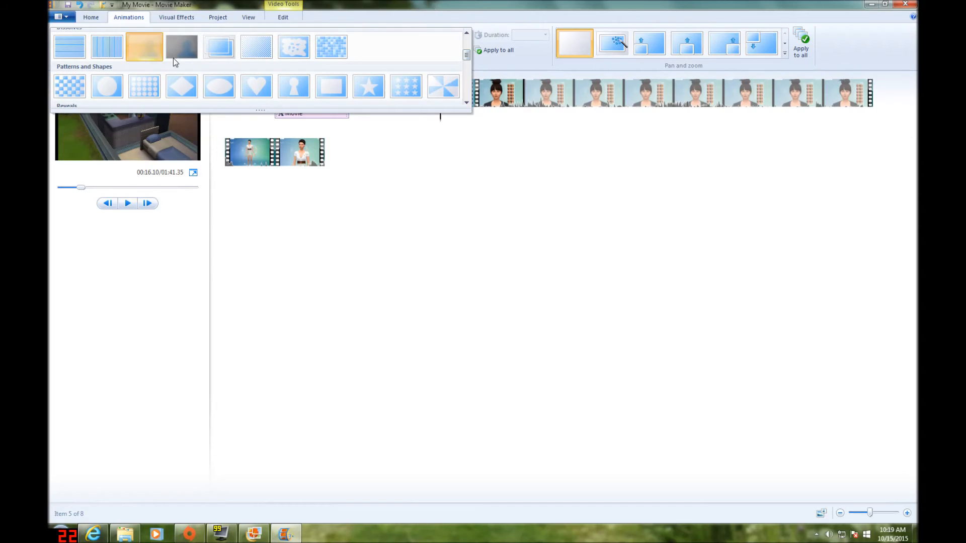
{"action": "left_click", "coordinate": [155, 51]}
Apply a blur-style transition to the long character creation clip that follows the house interior
{"action": "left_click_drag", "start_coordinate": [429, 112], "coordinate": [483, 116]}
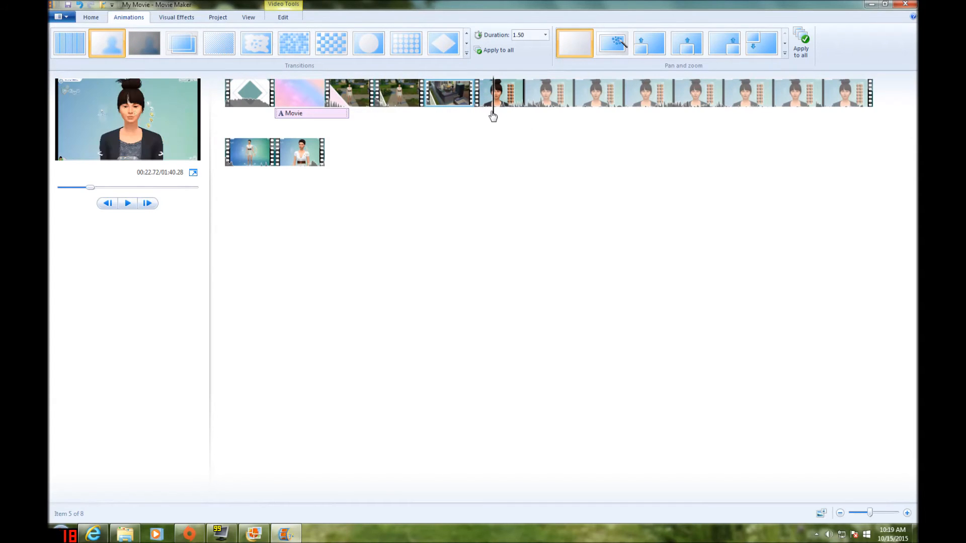
{"action": "left_click", "coordinate": [466, 54]}
{"action": "scroll", "coordinate": [466, 55], "scroll_direction": "down", "scroll_amount": 2}
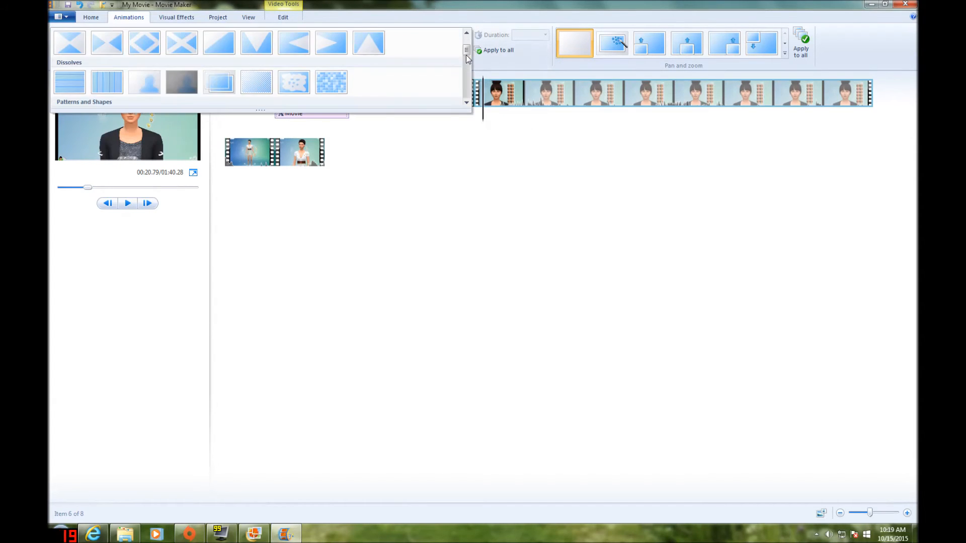
{"action": "left_click_drag", "start_coordinate": [466, 53], "coordinate": [444, 86]}
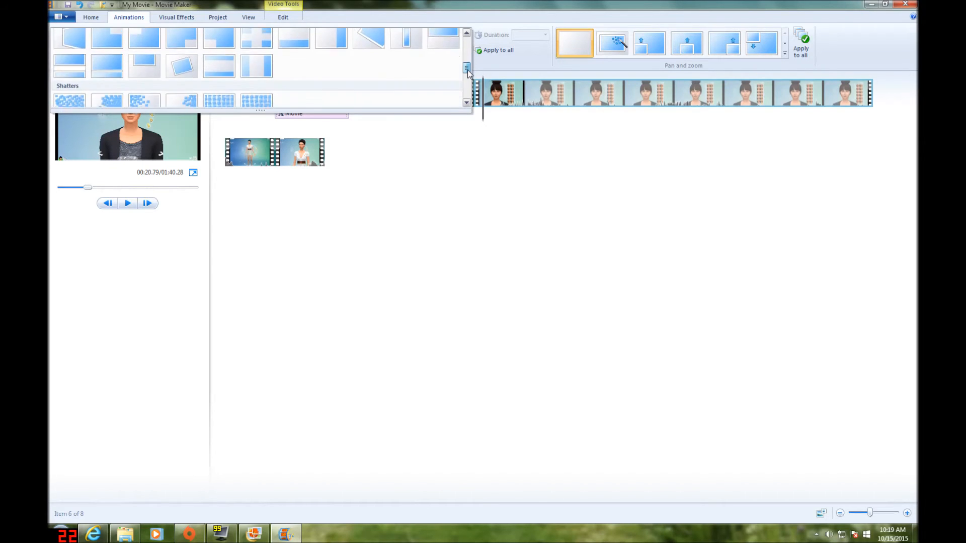
{"action": "left_click", "coordinate": [58, 92]}
Preview the first garden clip and apply the counterclockwise rotating zoom-in effect to it
{"action": "left_click", "coordinate": [285, 117]}
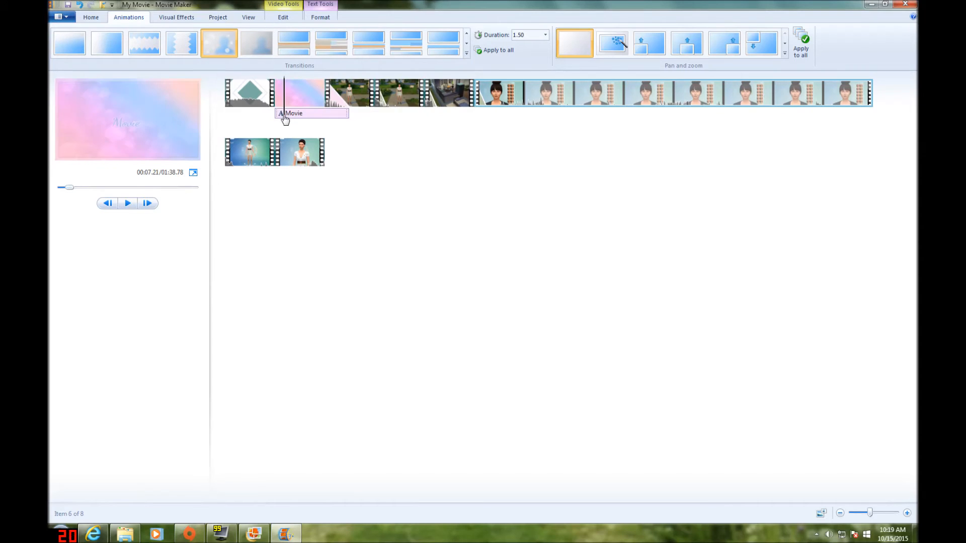
{"action": "left_click", "coordinate": [350, 103]}
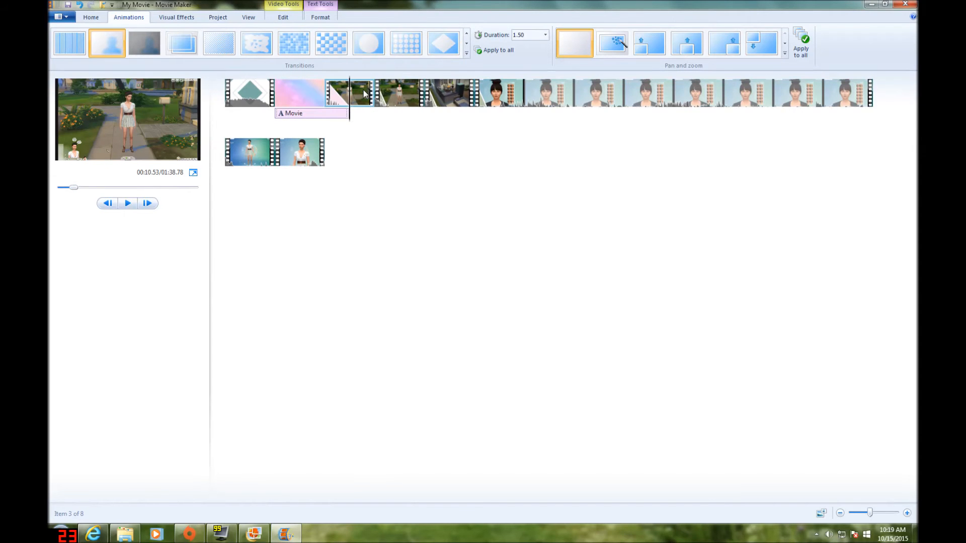
{"action": "left_click", "coordinate": [127, 203]}
{"action": "left_click", "coordinate": [126, 203]}
{"action": "left_click_drag", "start_coordinate": [391, 115], "coordinate": [349, 115]}
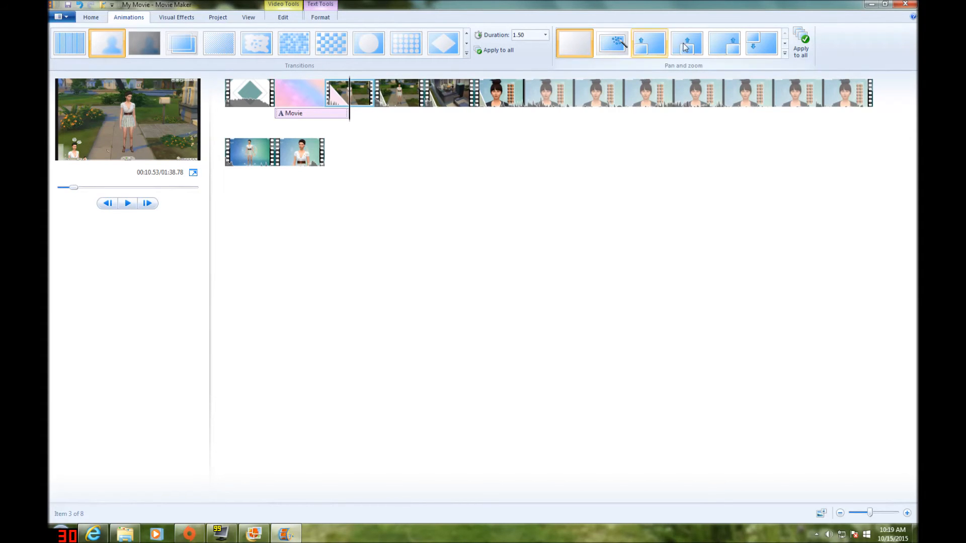
{"action": "left_click", "coordinate": [785, 53]}
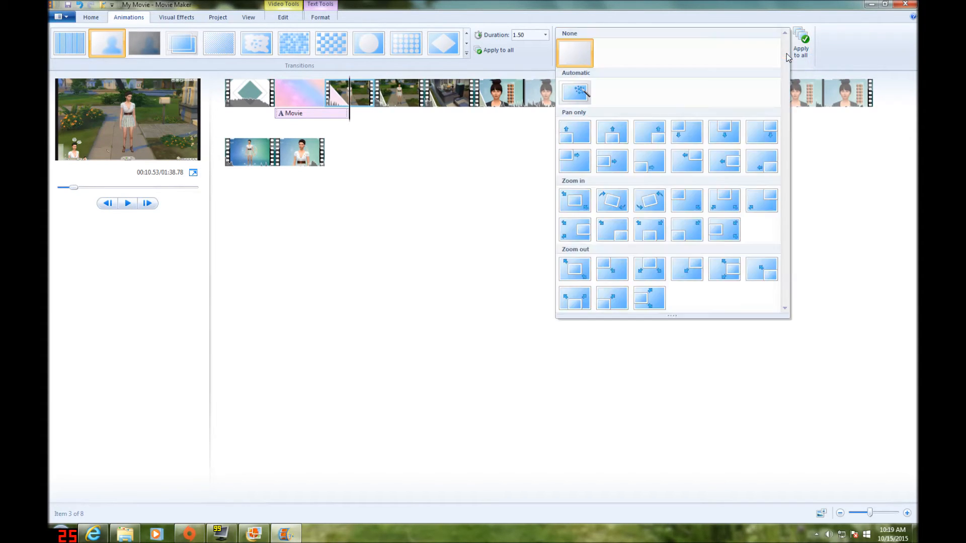
{"action": "left_click", "coordinate": [648, 201]}
{"action": "left_click", "coordinate": [127, 206]}
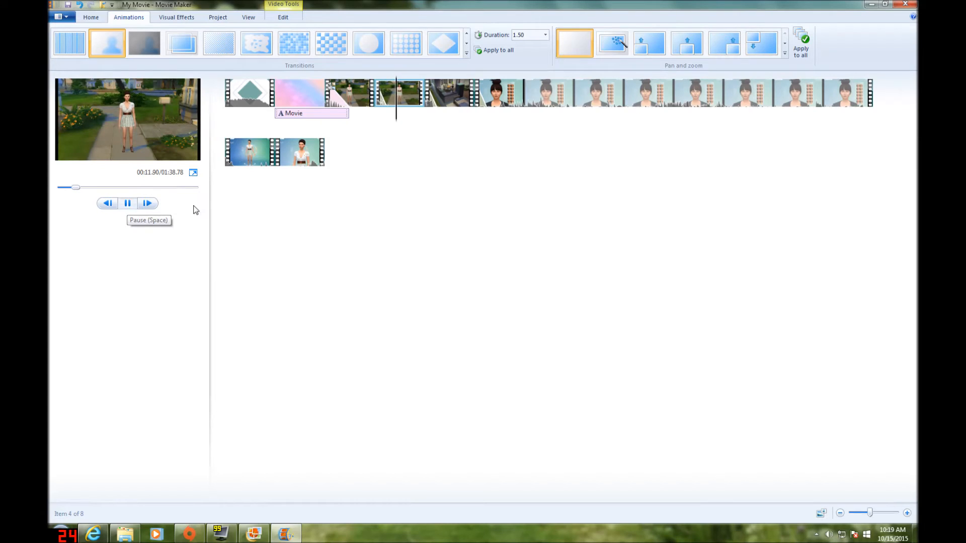
Preview a downward pan effect on the second garden clip and remove that clip from the project
{"action": "left_click", "coordinate": [763, 49]}
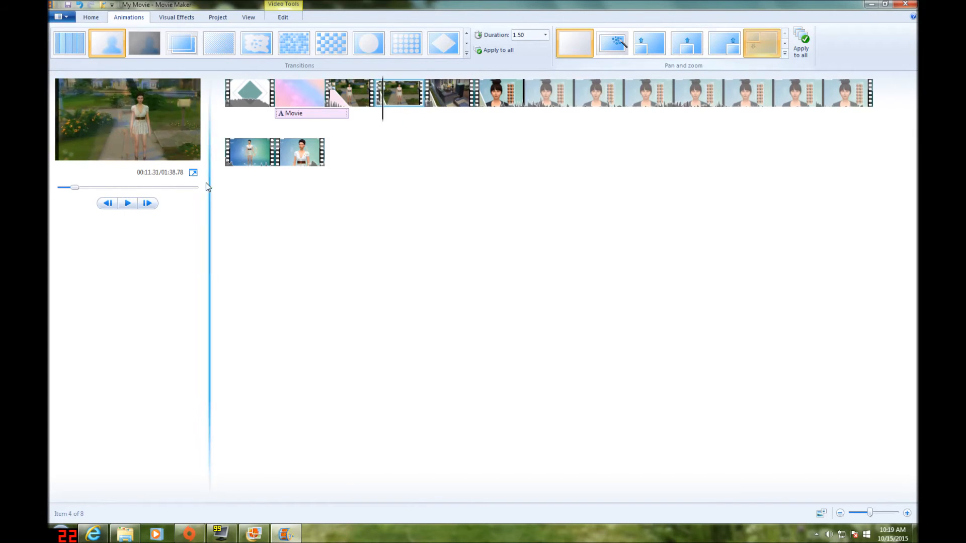
{"action": "left_click", "coordinate": [130, 203]}
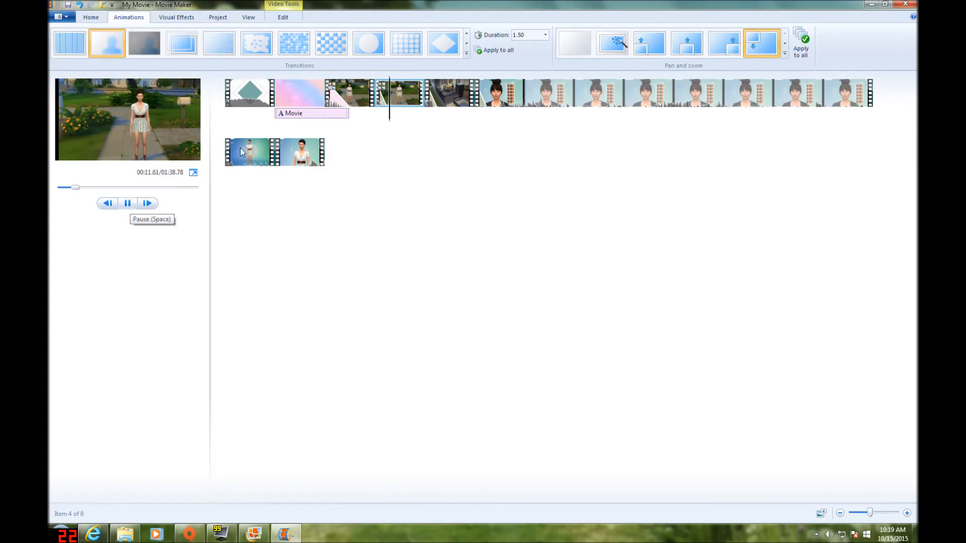
{"action": "right_click", "coordinate": [388, 91]}
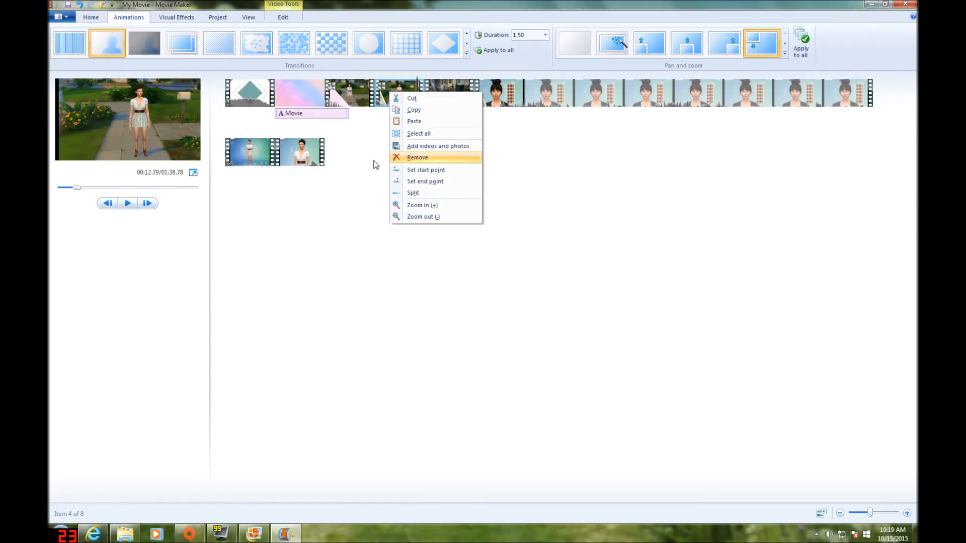
{"action": "left_click", "coordinate": [408, 157]}
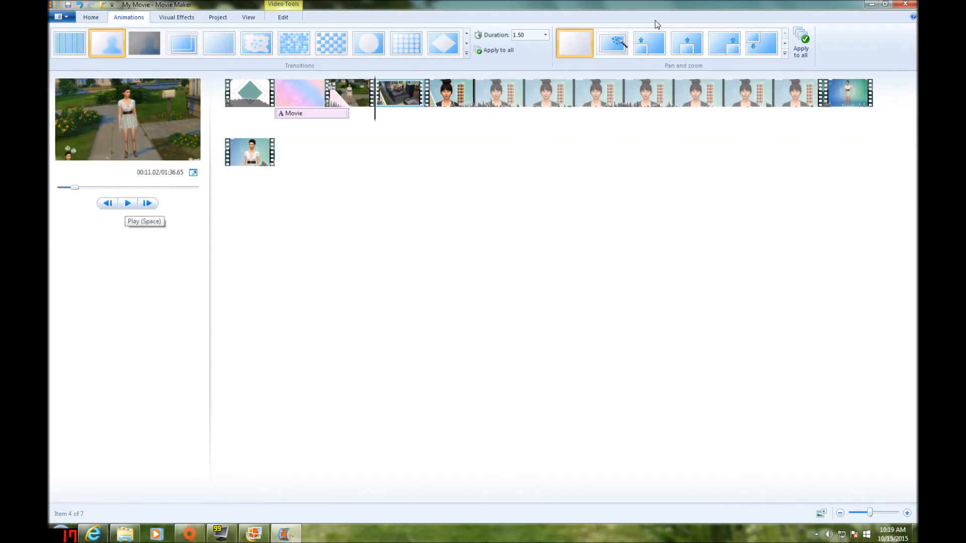
Apply the counterclockwise rotating zoom-in effect to the house interior clip and preview it
{"action": "left_click", "coordinate": [724, 45]}
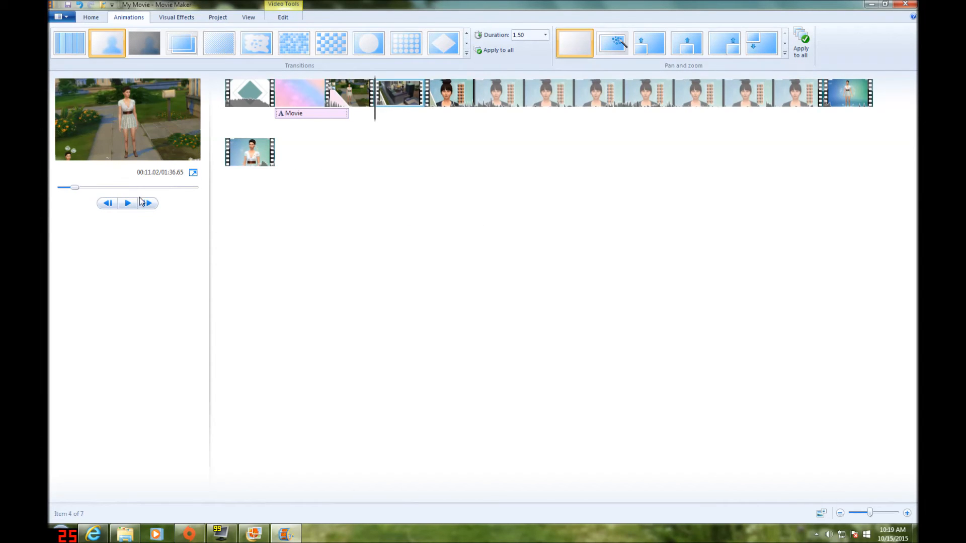
{"action": "left_click", "coordinate": [785, 52]}
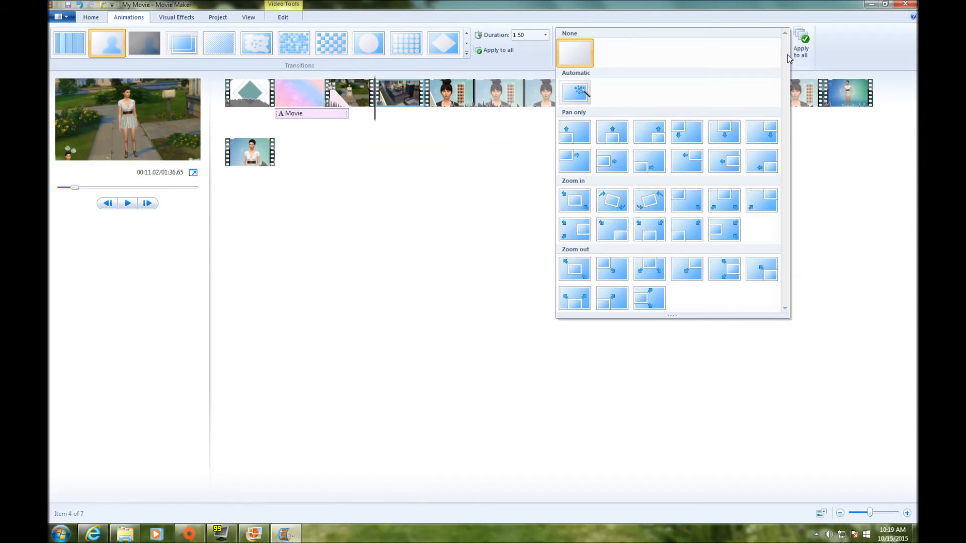
{"action": "left_click", "coordinate": [662, 203]}
{"action": "left_click", "coordinate": [333, 119]}
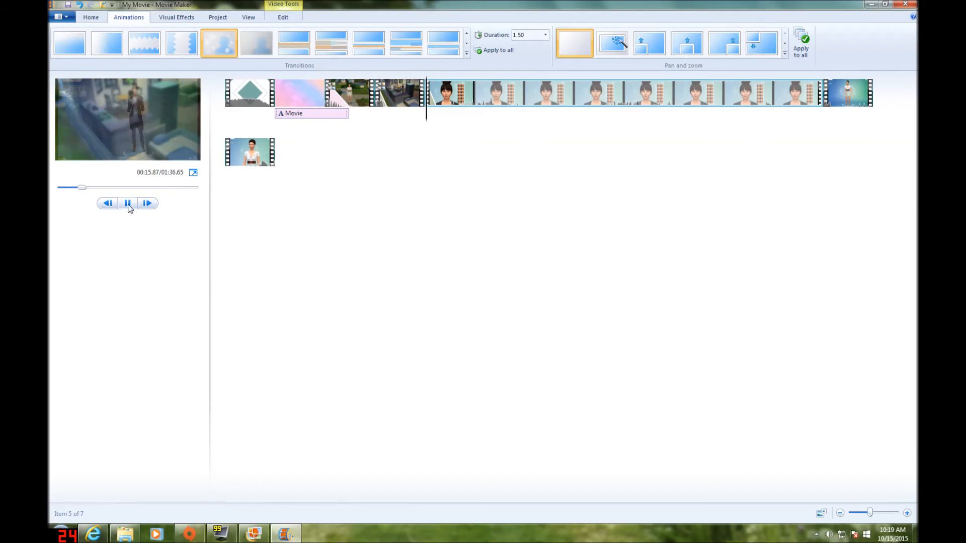
Trim the house interior clip by setting its end point at 00:14.10, and play its new ending
{"action": "left_click", "coordinate": [409, 120]}
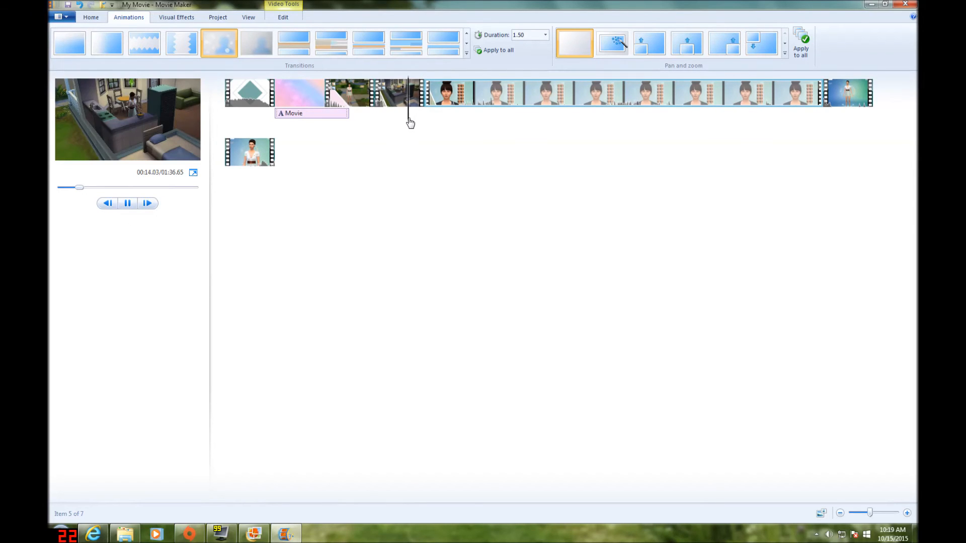
{"action": "left_click", "coordinate": [127, 202]}
{"action": "left_click", "coordinate": [291, 19]}
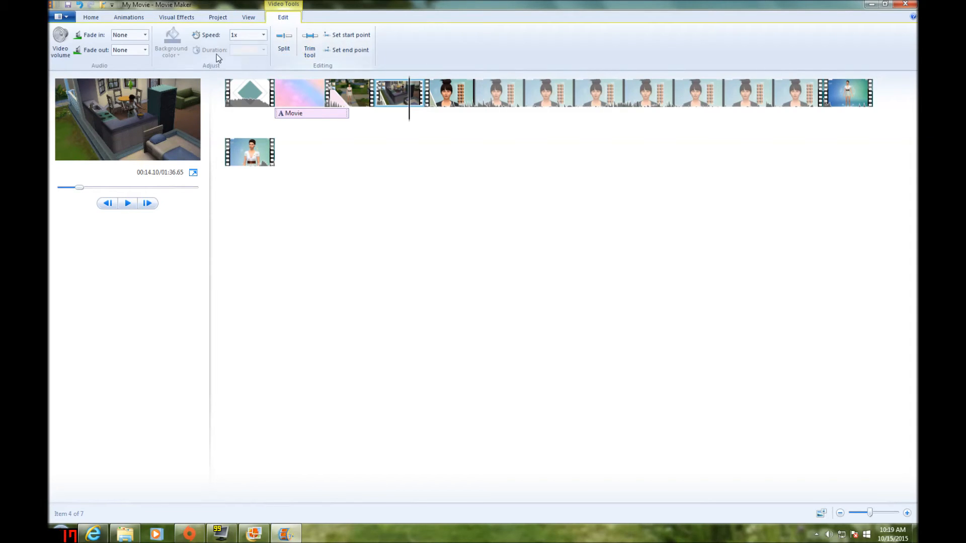
{"action": "left_click", "coordinate": [352, 51]}
{"action": "left_click", "coordinate": [403, 117]}
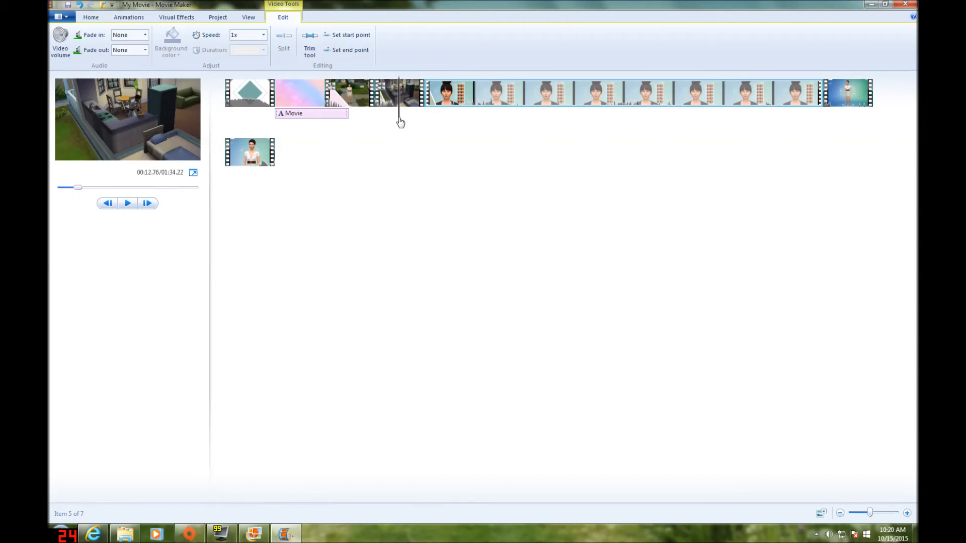
{"action": "left_click", "coordinate": [127, 202]}
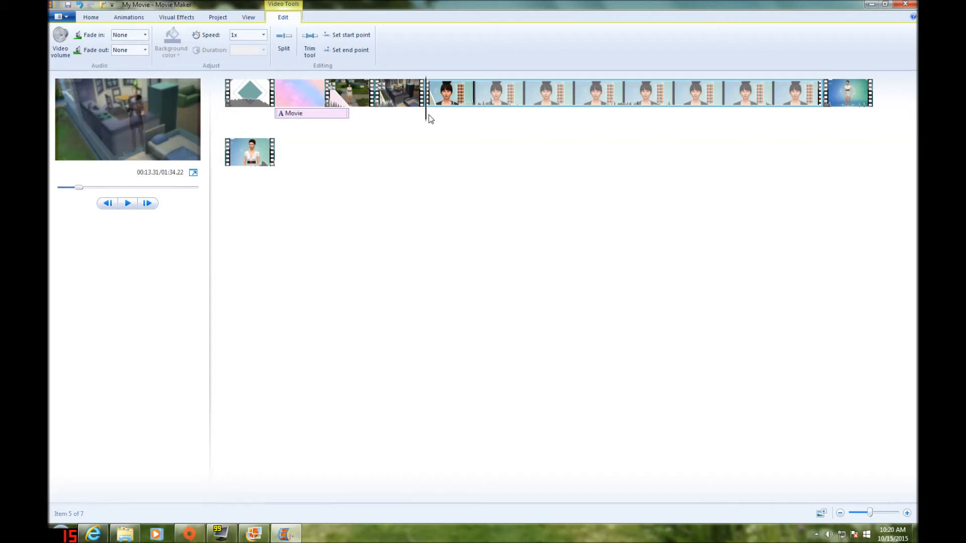
Set the playback speed of the long character creation clip to 4x
{"action": "left_click", "coordinate": [444, 115]}
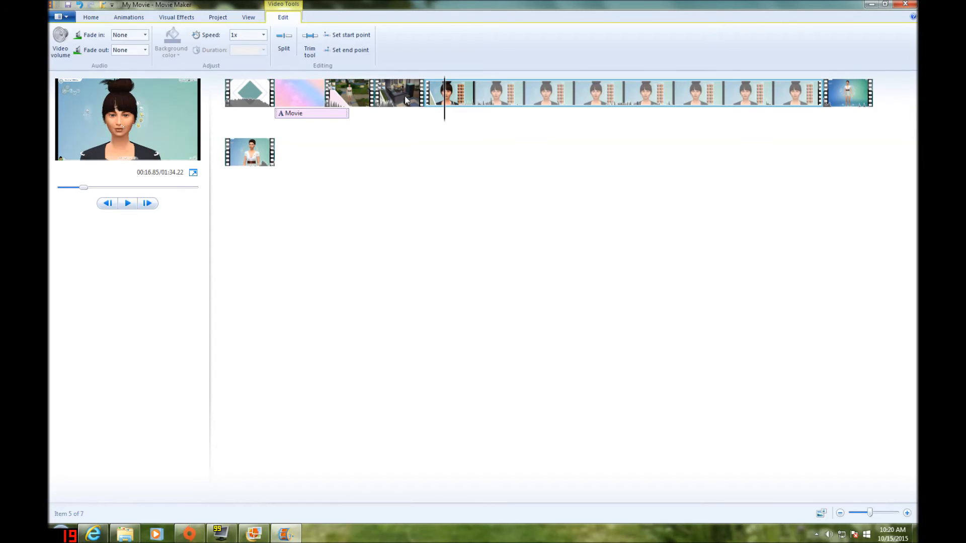
{"action": "left_click", "coordinate": [263, 36]}
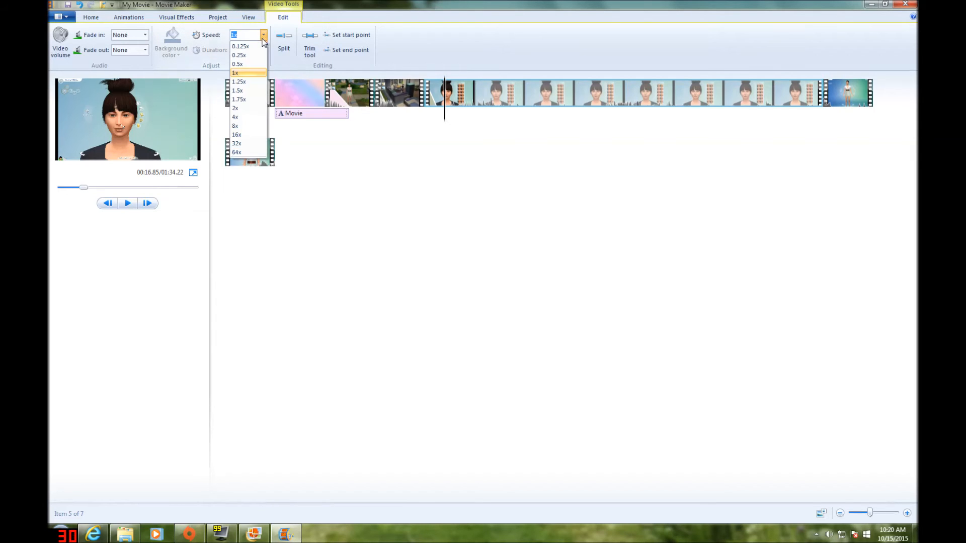
{"action": "left_click", "coordinate": [241, 118]}
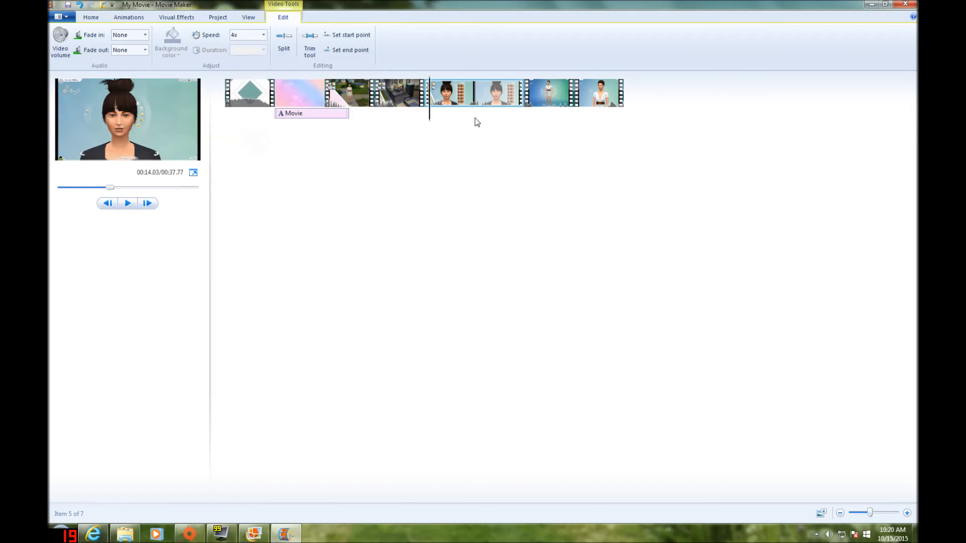
Set the playback speed of the last two clips, the full-body character view and the closing clip, to 4x each
{"action": "left_click_drag", "start_coordinate": [431, 119], "coordinate": [552, 119]}
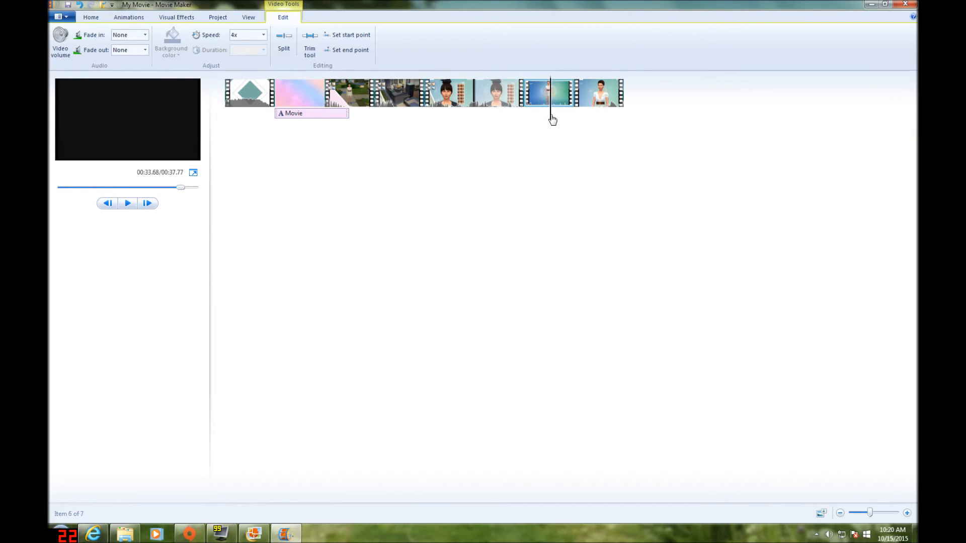
{"action": "left_click", "coordinate": [263, 35]}
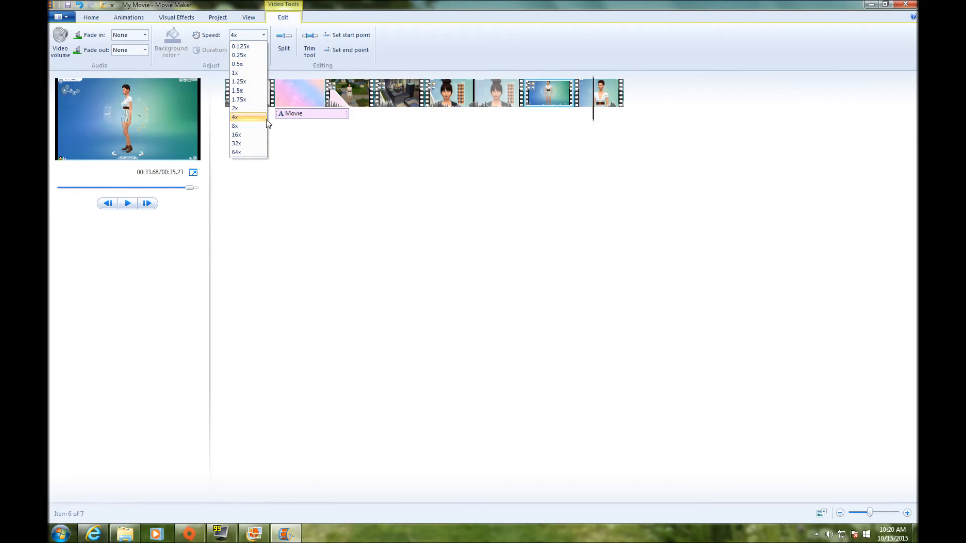
{"action": "left_click", "coordinate": [234, 118]}
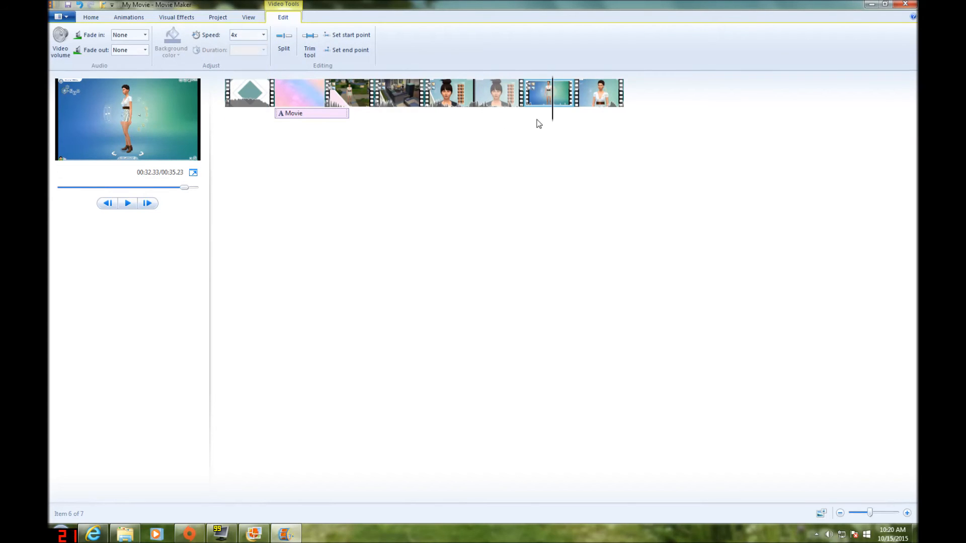
{"action": "left_click", "coordinate": [597, 119]}
{"action": "left_click", "coordinate": [263, 35]}
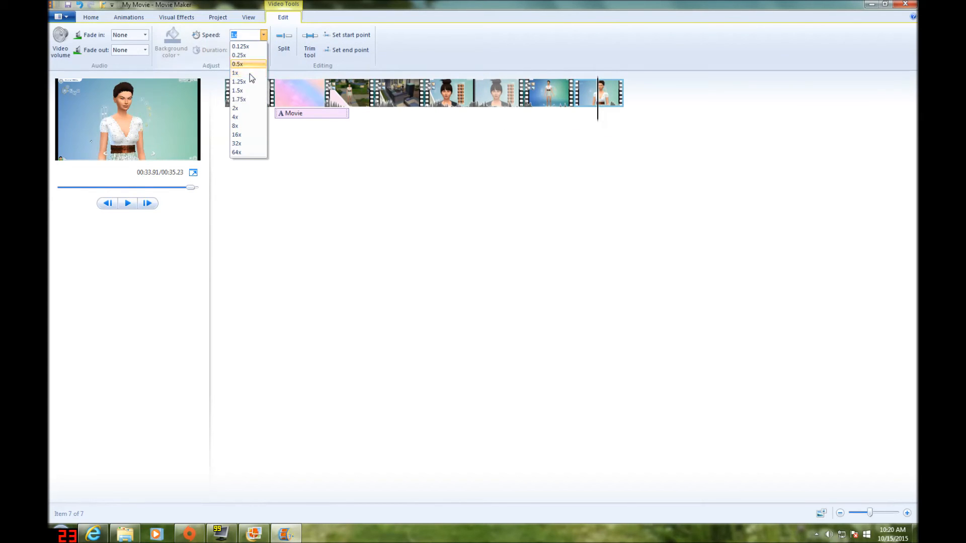
{"action": "left_click", "coordinate": [244, 117]}
Play and scrub through the garden, house interior and sped-up character creation clips to check their transitions and speed
{"action": "left_click_drag", "start_coordinate": [622, 119], "coordinate": [411, 121]}
{"action": "left_click", "coordinate": [127, 204]}
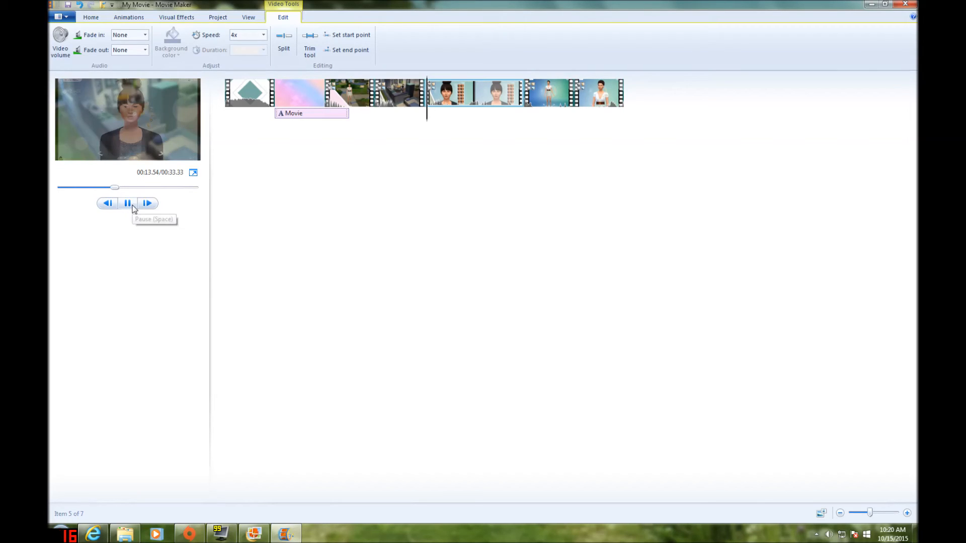
{"action": "left_click", "coordinate": [133, 205]}
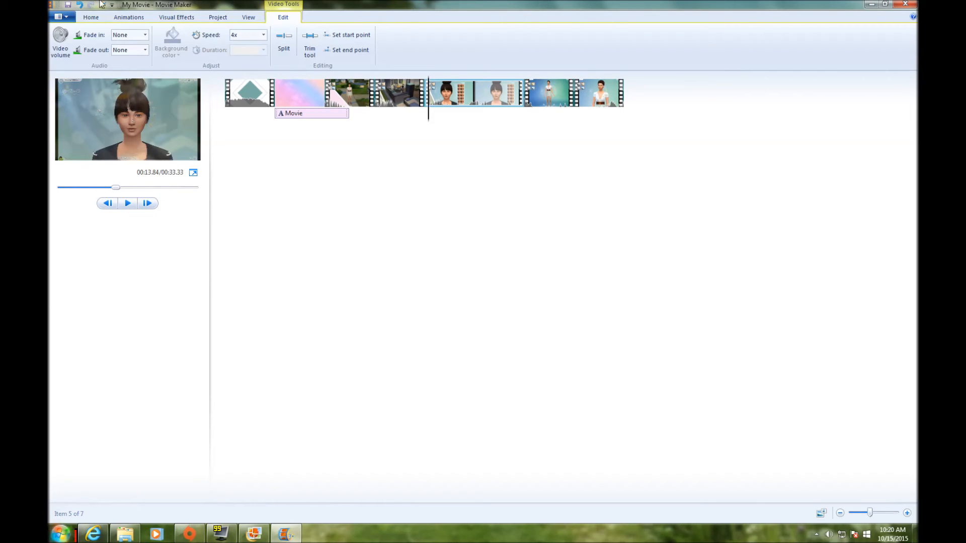
{"action": "left_click", "coordinate": [425, 121]}
{"action": "mouse_move", "coordinate": [452, 118]}
{"action": "left_mouse_down"}
{"action": "mouse_move", "coordinate": [477, 115]}
{"action": "mouse_move", "coordinate": [465, 118]}
{"action": "left_mouse_up"}
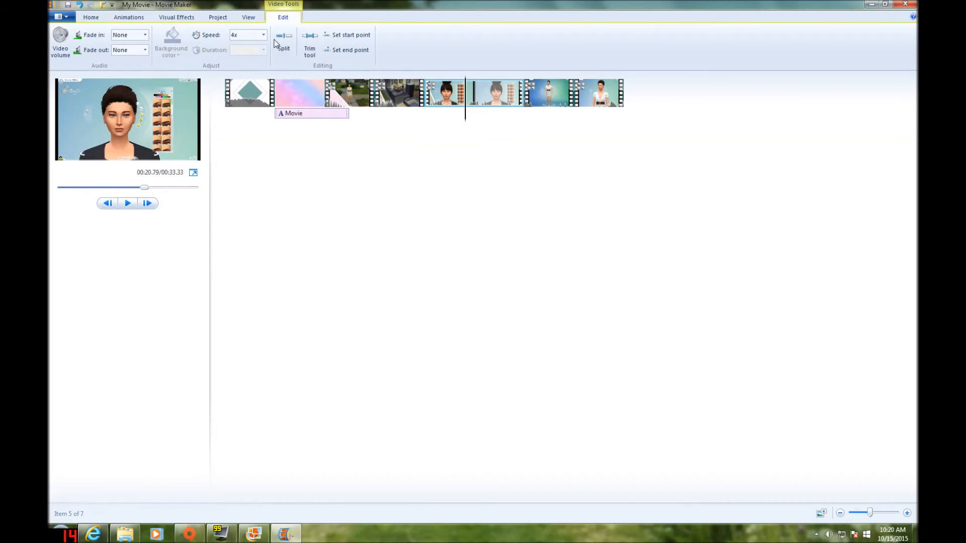
{"action": "left_click_drag", "start_coordinate": [467, 117], "coordinate": [276, 116]}
{"action": "left_click", "coordinate": [130, 206]}
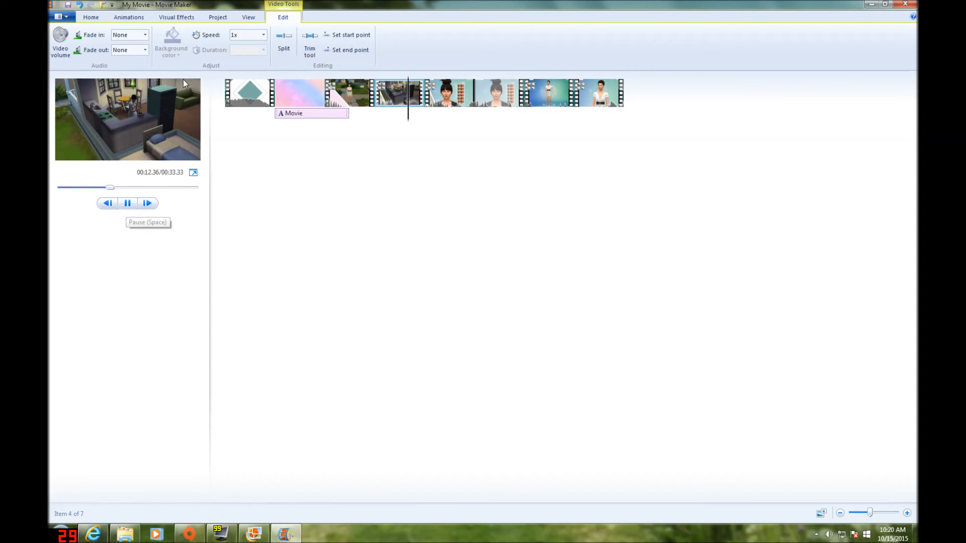
{"action": "left_click", "coordinate": [128, 203]}
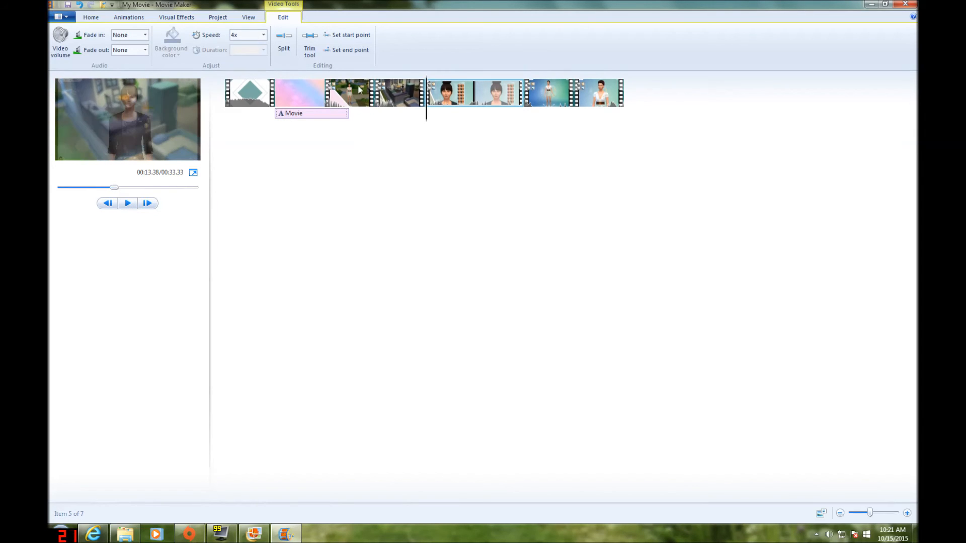
{"action": "left_click", "coordinate": [356, 114]}
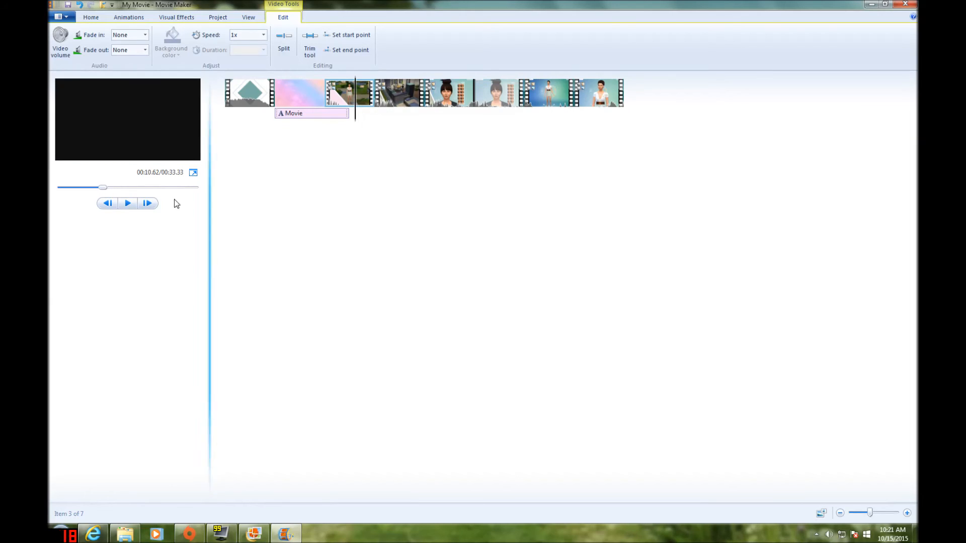
{"action": "left_click", "coordinate": [128, 203]}
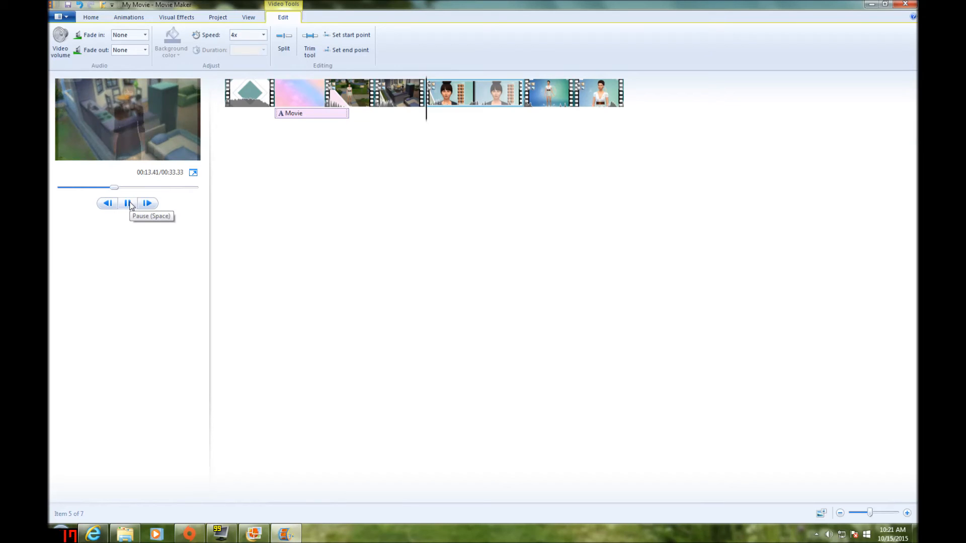
Add the blue Subscribe outro clip from the Pictures library to the end of the movie
{"action": "left_click", "coordinate": [628, 104]}
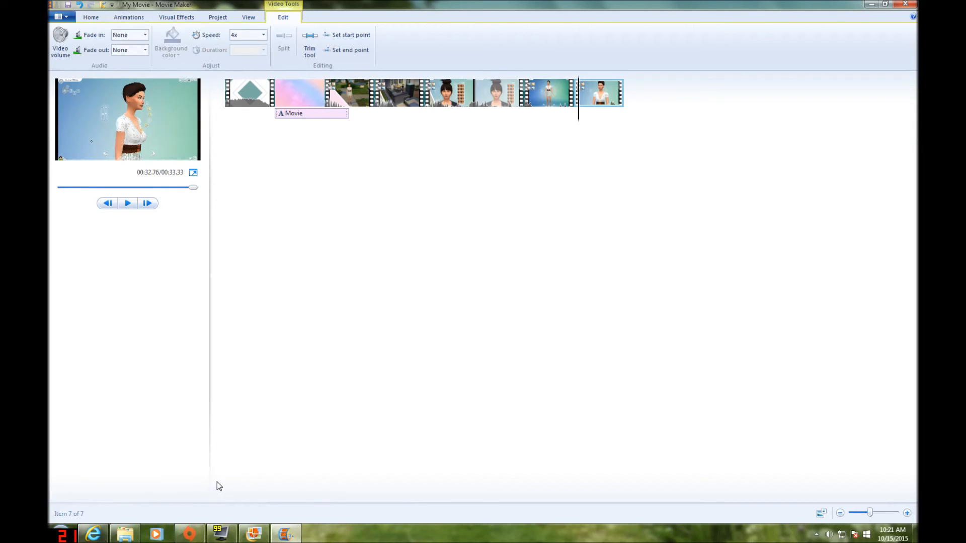
{"action": "left_click", "coordinate": [125, 533]}
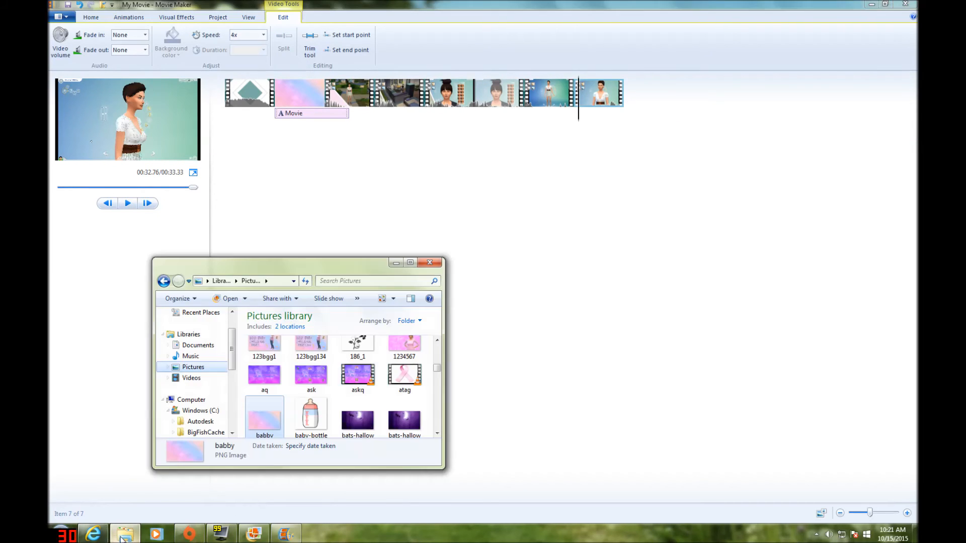
{"action": "left_click_drag", "start_coordinate": [437, 368], "coordinate": [439, 397]}
{"action": "left_click_drag", "start_coordinate": [405, 361], "coordinate": [266, 114]}
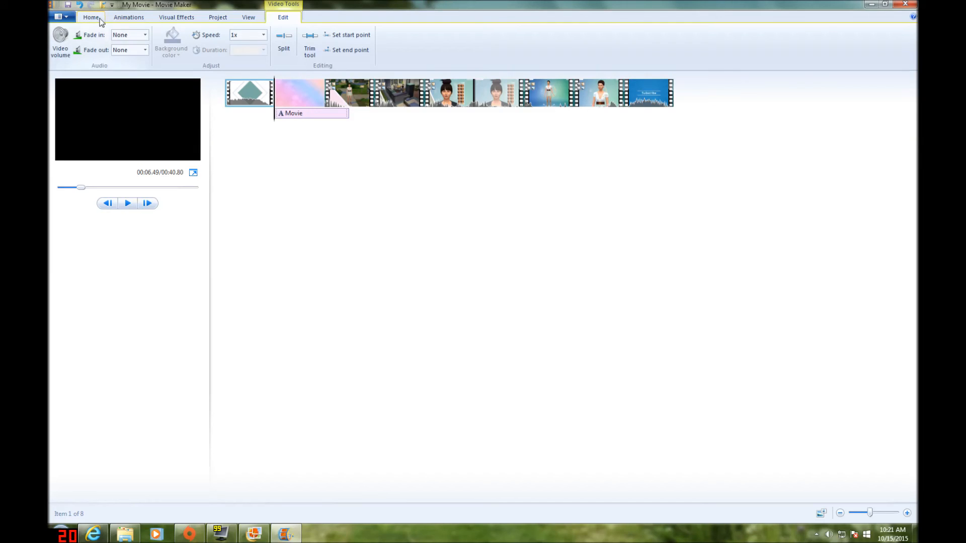
Add a music track from the Downloads folder, starting at the title image after the intro clip
{"action": "left_click", "coordinate": [99, 19]}
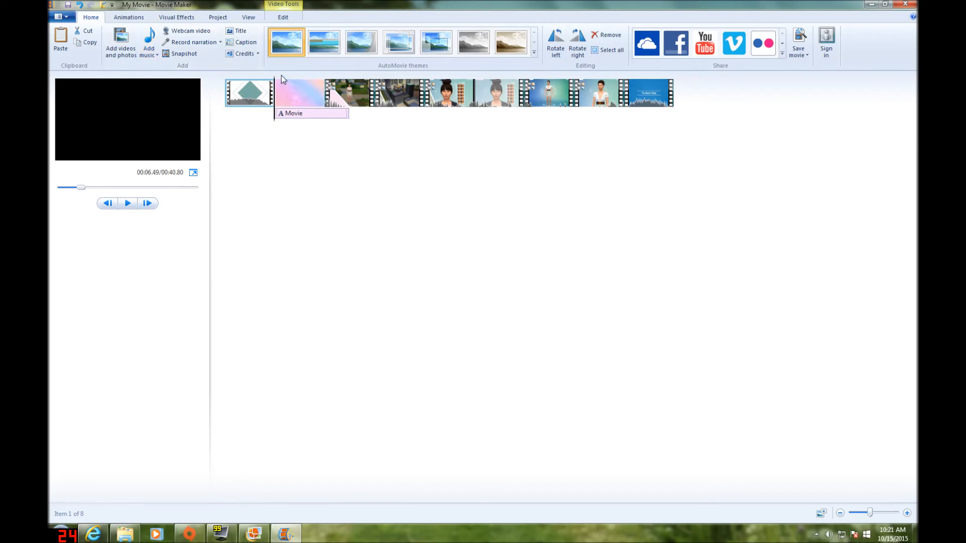
{"action": "left_click", "coordinate": [153, 56]}
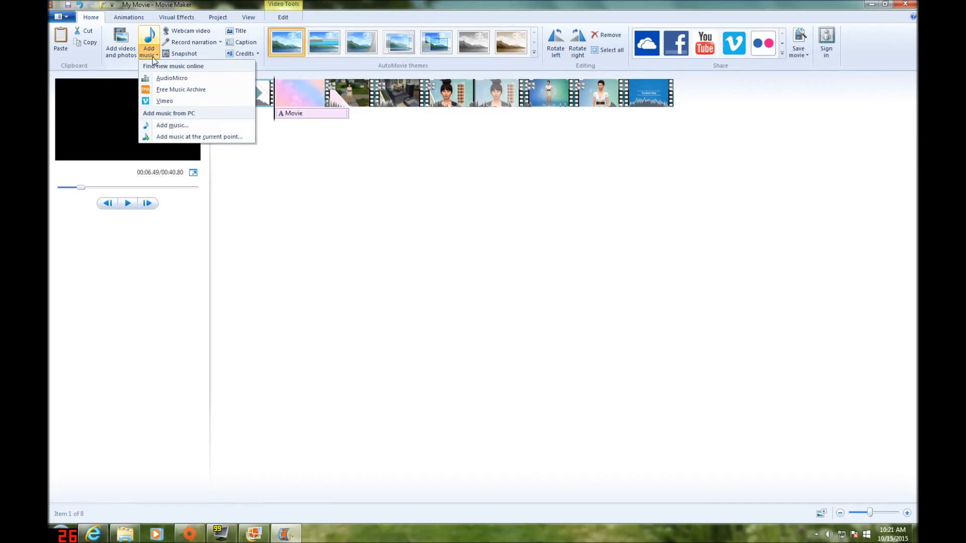
{"action": "left_click", "coordinate": [186, 129]}
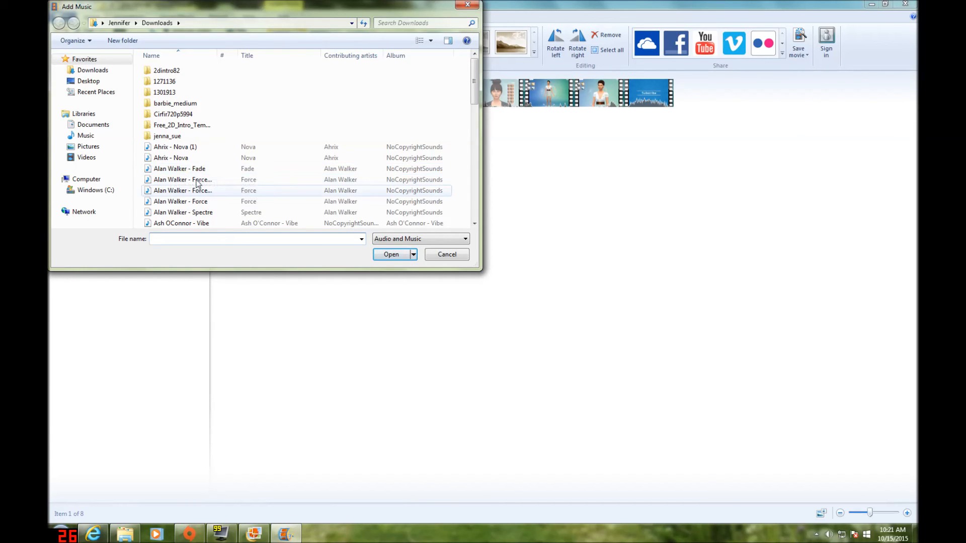
{"action": "scroll", "coordinate": [477, 113], "scroll_direction": "down", "scroll_amount": 1}
{"action": "scroll", "coordinate": [234, 158], "scroll_direction": "down", "scroll_amount": 4}
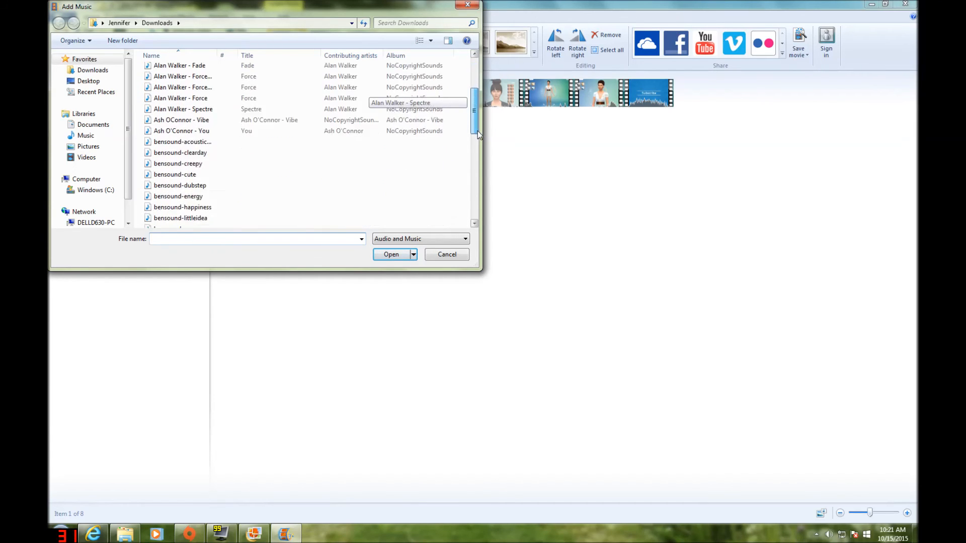
{"action": "double_click", "coordinate": [226, 143]}
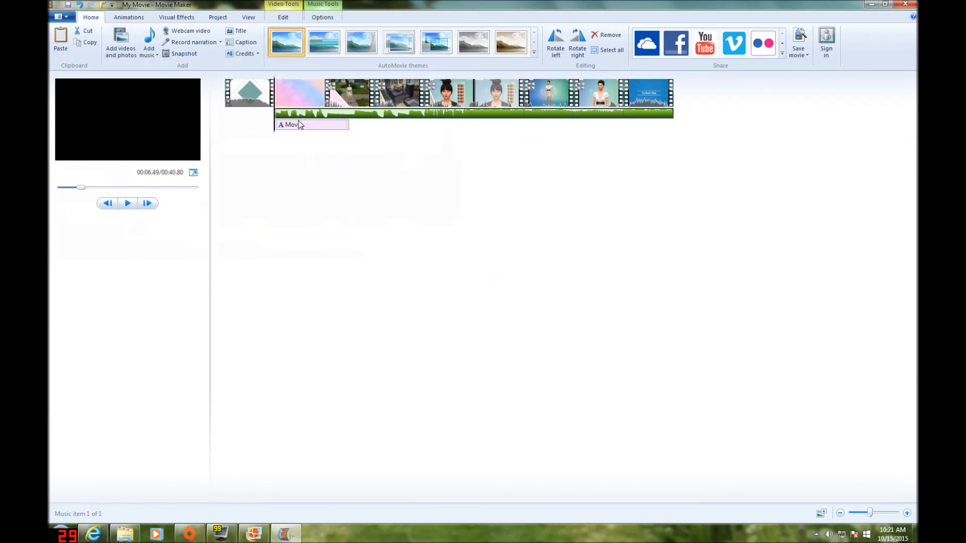
Trim the music so it ends where the Subscribe outro begins, setting its end point to 26.92s
{"action": "left_click_drag", "start_coordinate": [290, 138], "coordinate": [624, 106]}
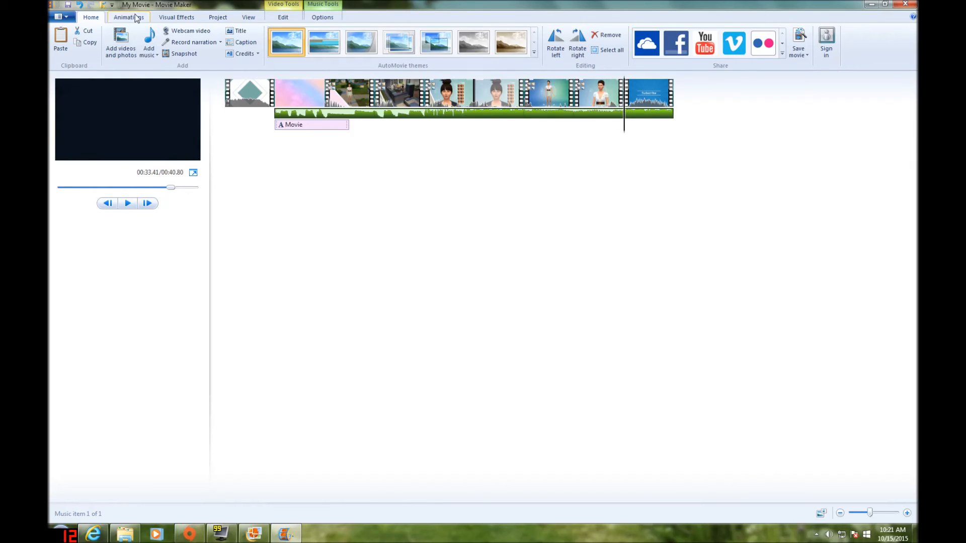
{"action": "left_click", "coordinate": [323, 4]}
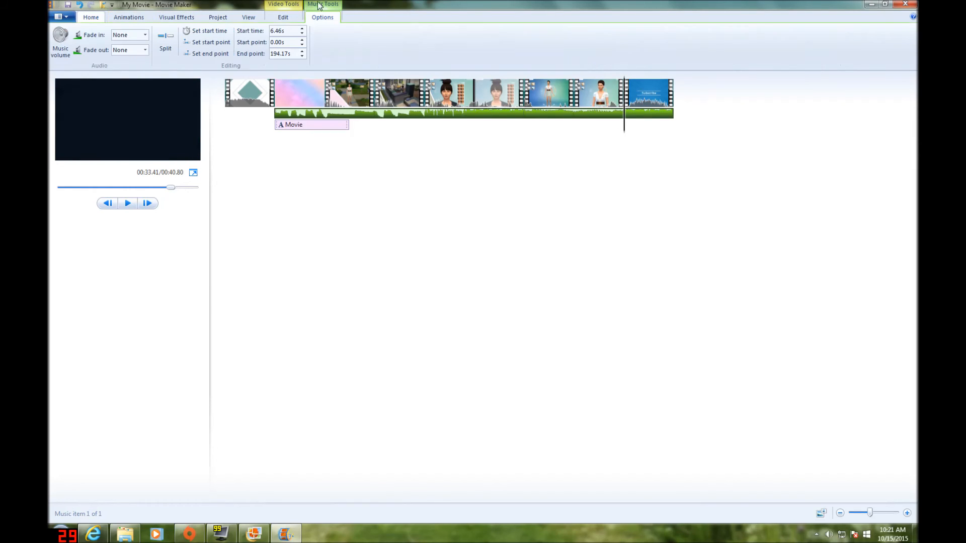
{"action": "left_click", "coordinate": [207, 53]}
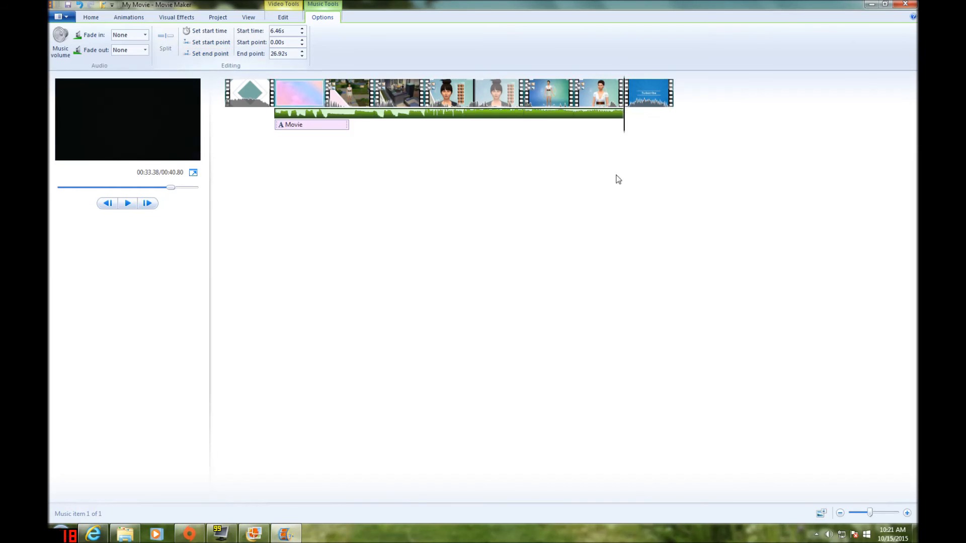
Scrub back along the timeline from the end of the music to the start of the movie
{"action": "left_click", "coordinate": [627, 129]}
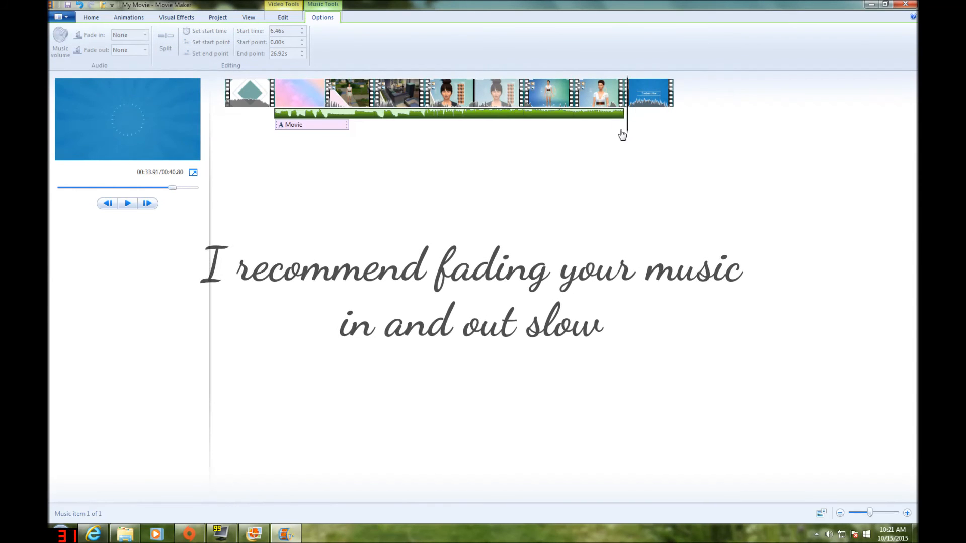
{"action": "left_click", "coordinate": [614, 137]}
{"action": "left_click_drag", "start_coordinate": [614, 139], "coordinate": [375, 138]}
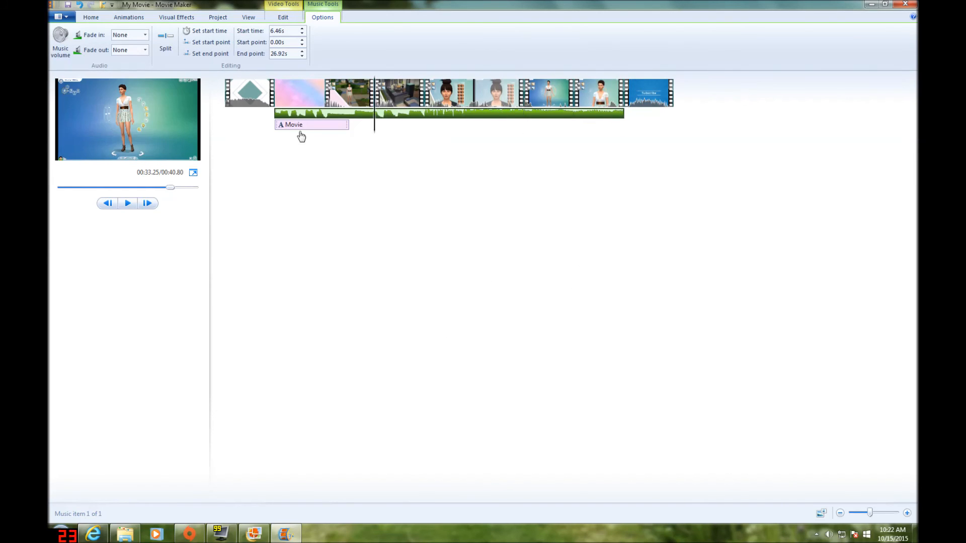
{"action": "left_click", "coordinate": [292, 129]}
{"action": "left_click_drag", "start_coordinate": [299, 128], "coordinate": [229, 142]}
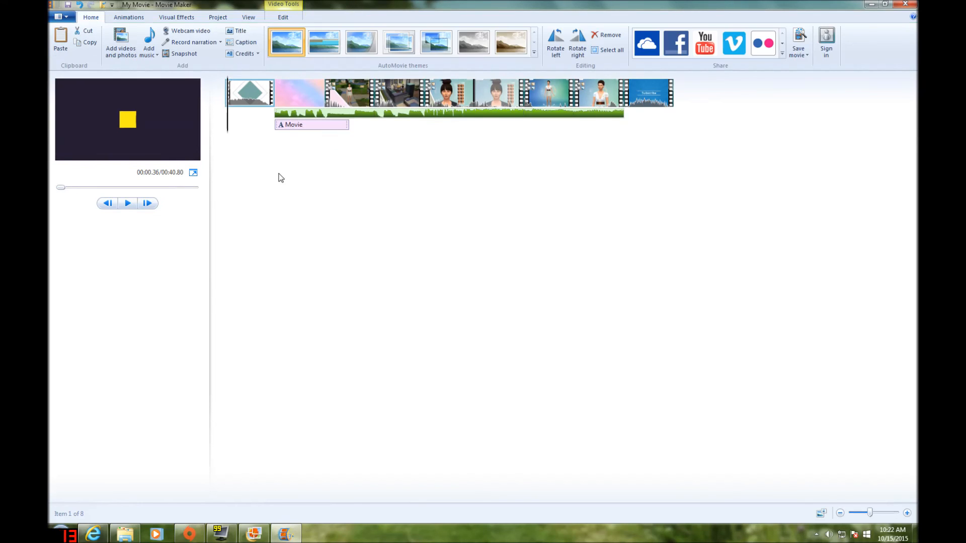
Look at the narration recording controls and the movie saving presets, without recording or saving anything
{"action": "left_click", "coordinate": [121, 18]}
{"action": "left_click", "coordinate": [102, 19]}
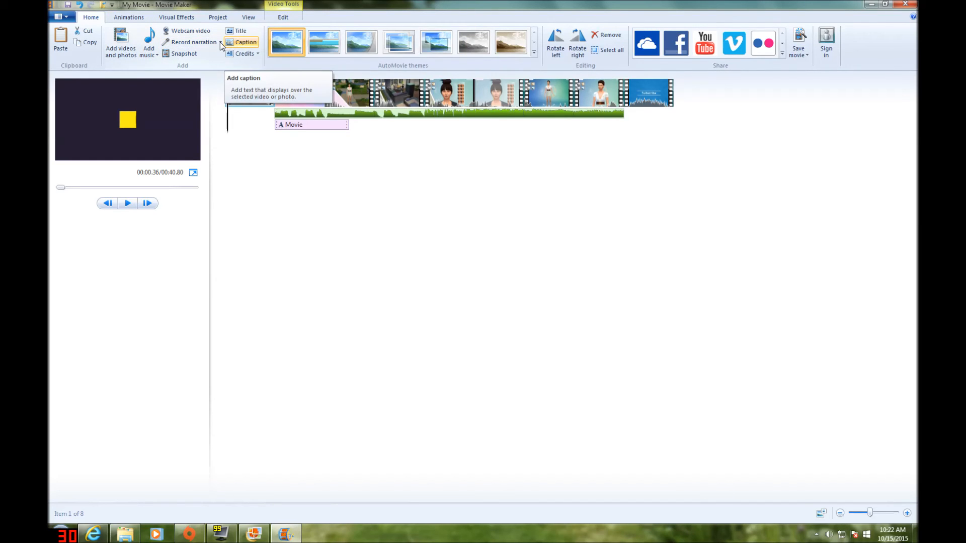
{"action": "left_click", "coordinate": [185, 43]}
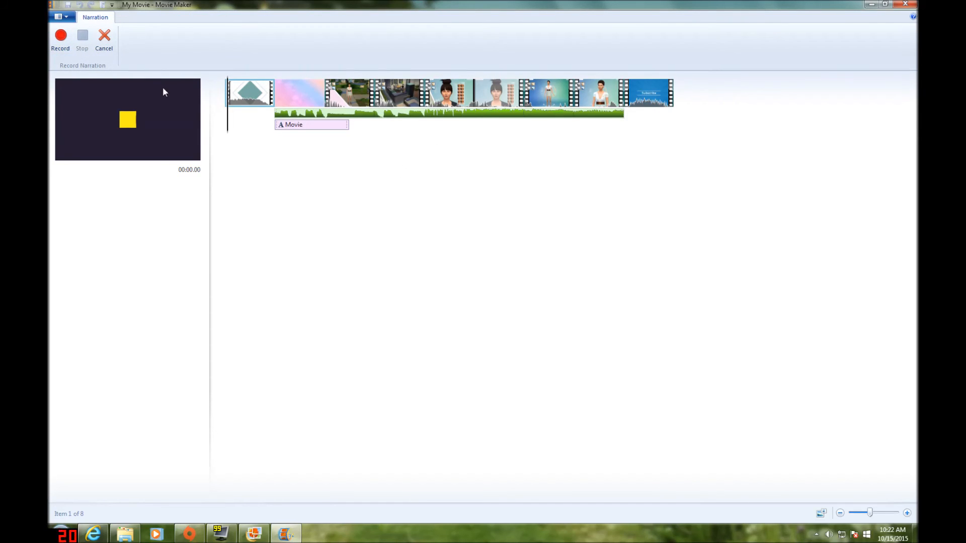
{"action": "left_click", "coordinate": [105, 44]}
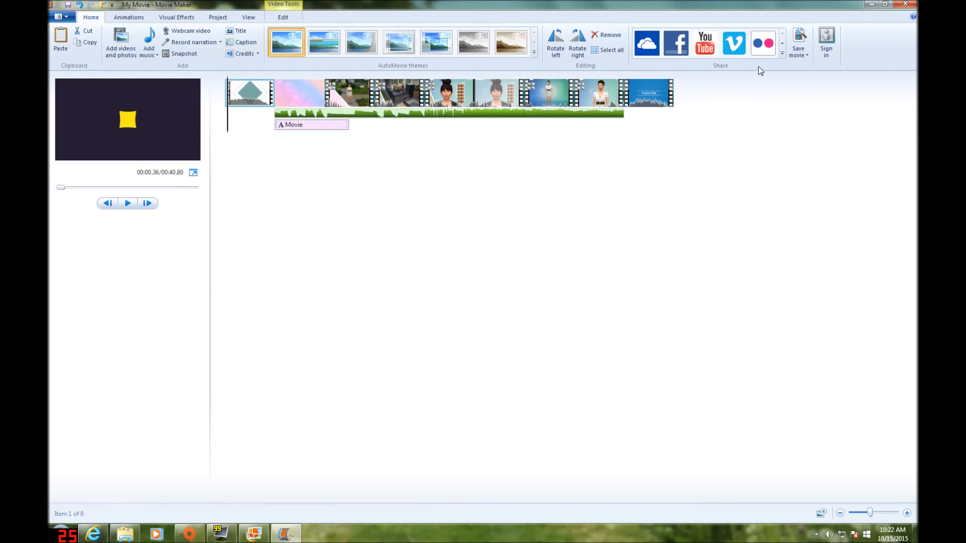
{"action": "left_click", "coordinate": [802, 55]}
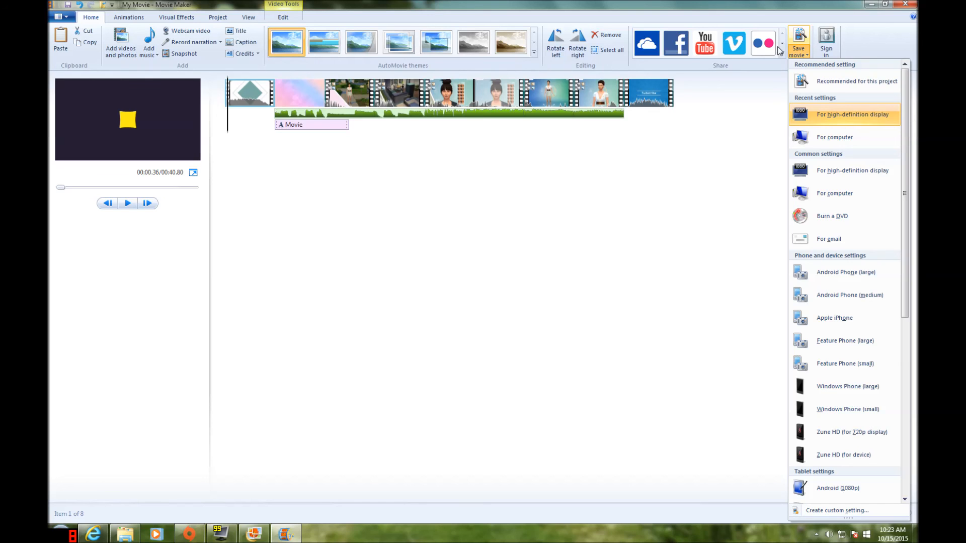
{"action": "left_click", "coordinate": [868, 42]}
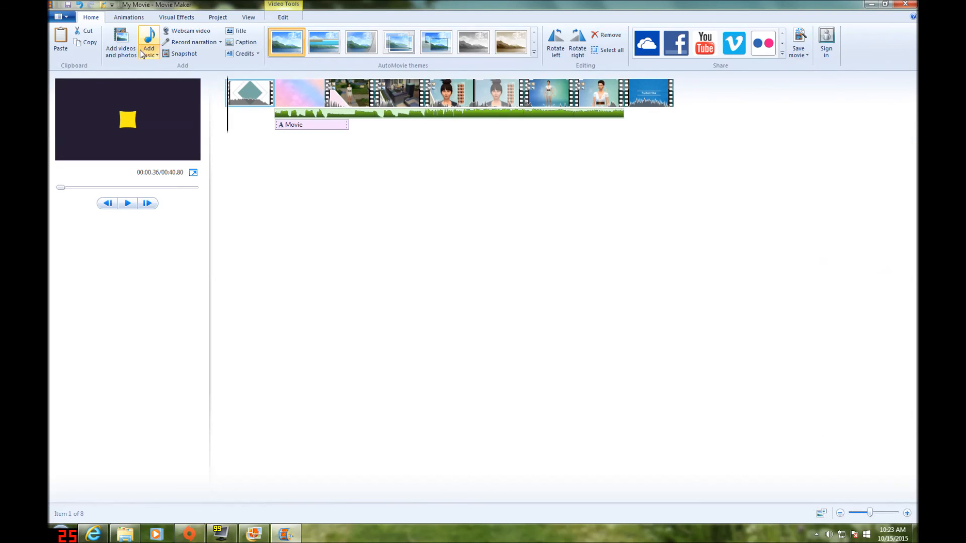
Apply the first black-and-white visual effect to the garden clip after the title image
{"action": "left_click", "coordinate": [129, 18]}
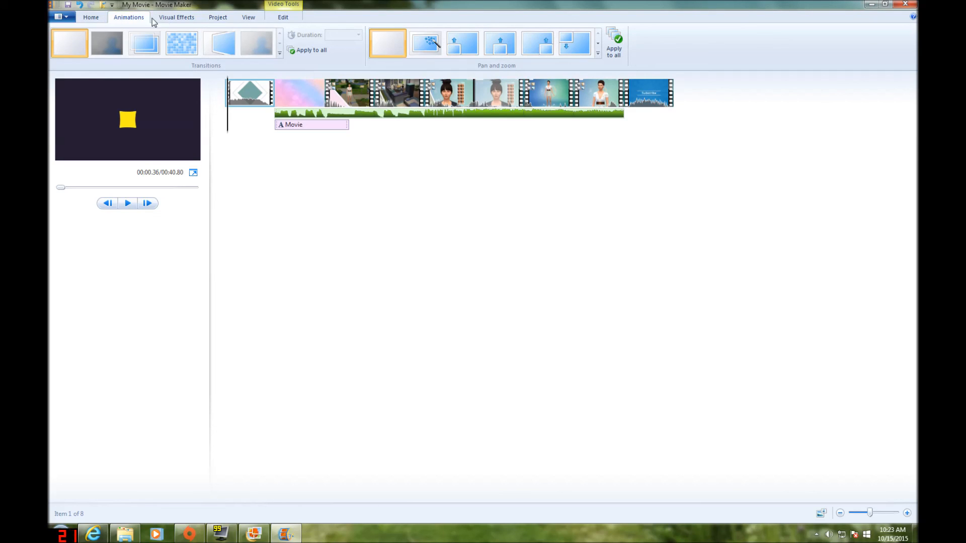
{"action": "left_click", "coordinate": [193, 20]}
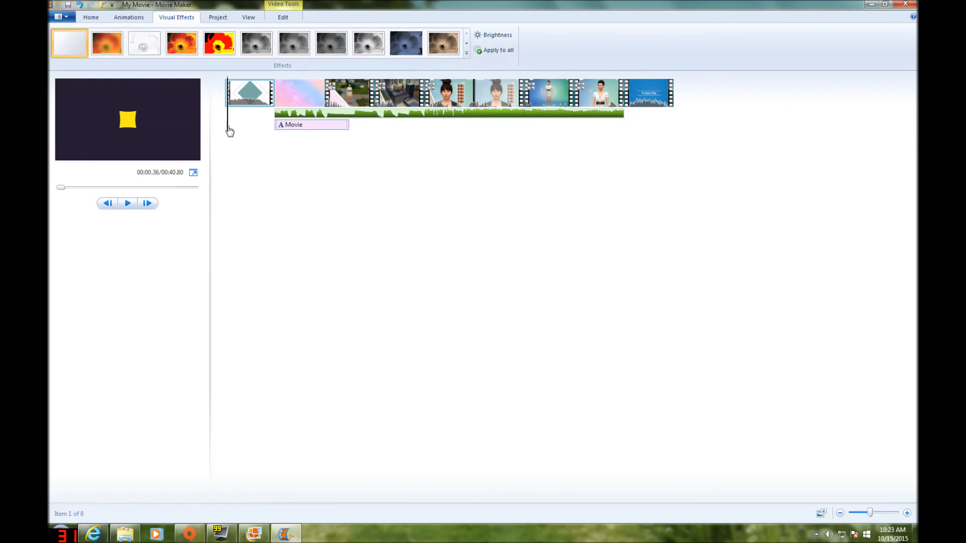
{"action": "left_click", "coordinate": [360, 123]}
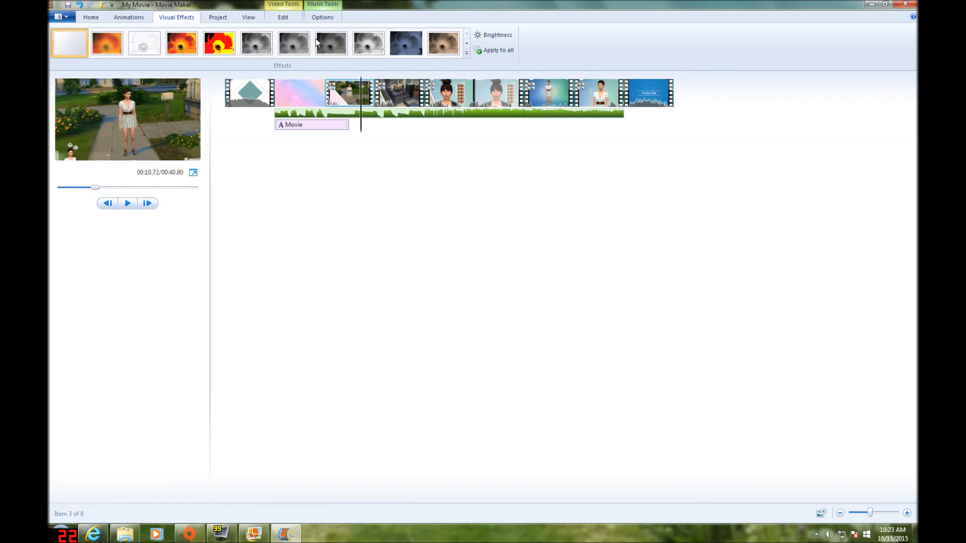
{"action": "left_click", "coordinate": [311, 125]}
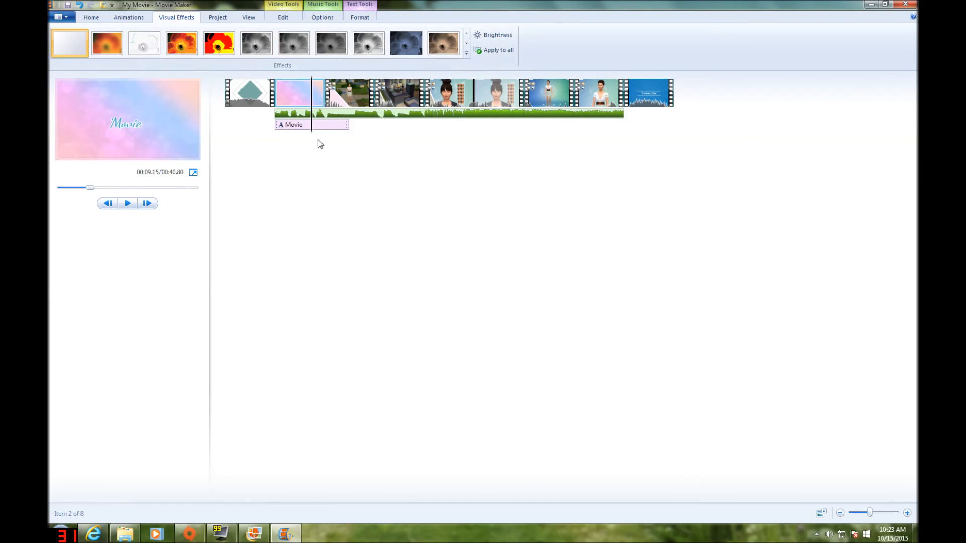
{"action": "left_click_drag", "start_coordinate": [293, 138], "coordinate": [359, 148]}
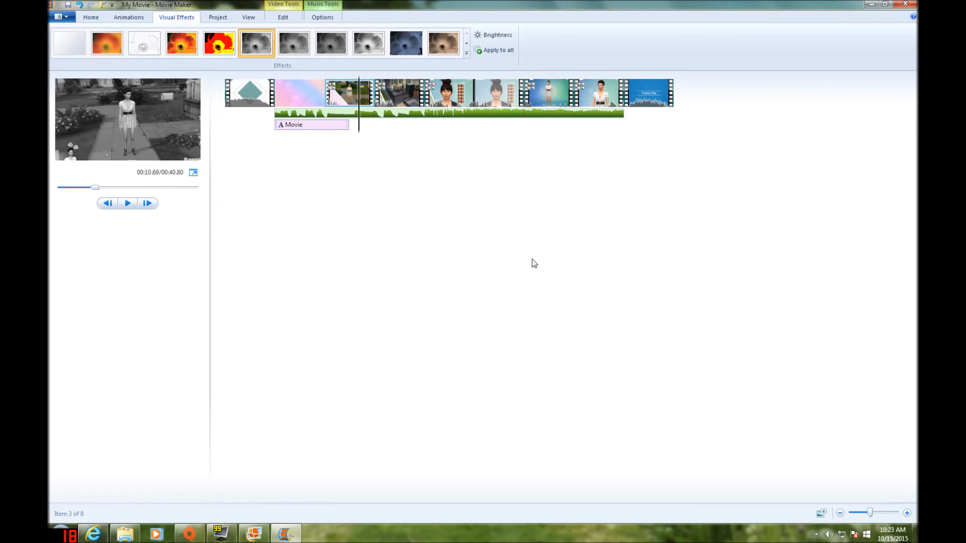